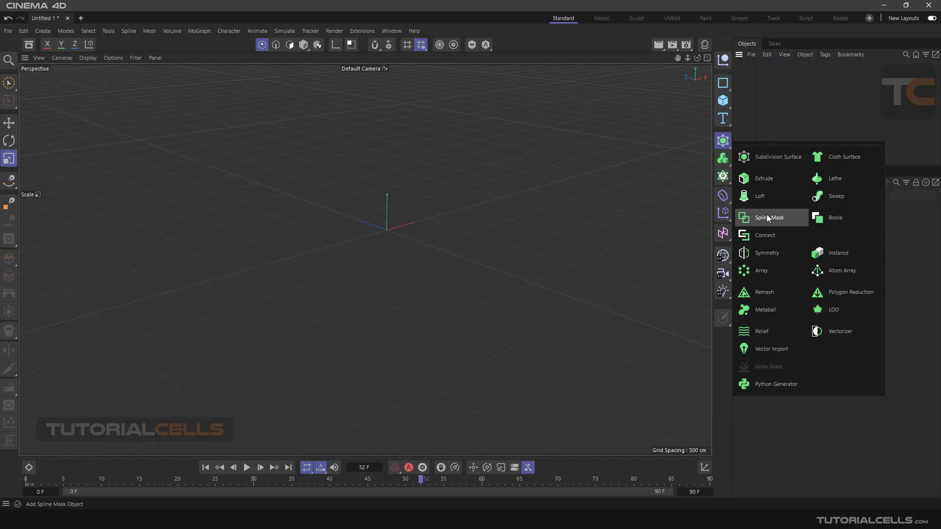
click(442, 243)
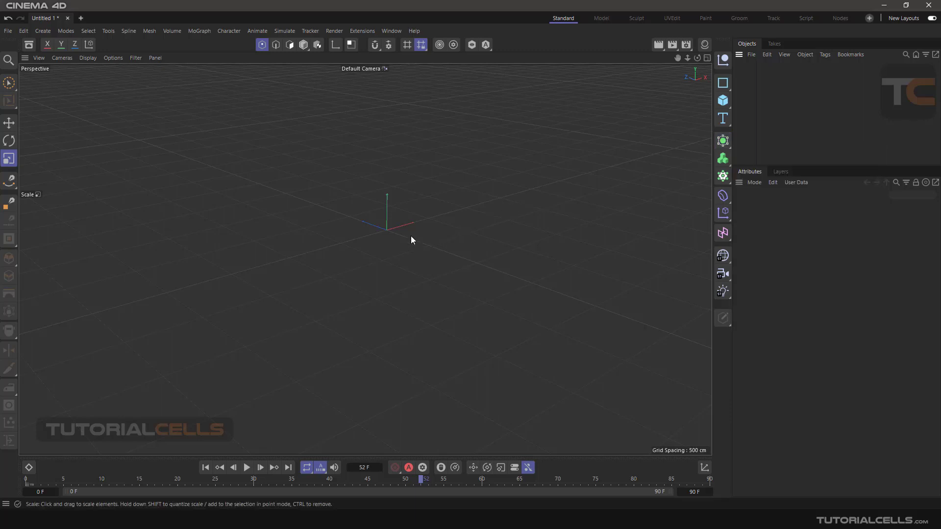
alt+drag(412, 240, 410, 234)
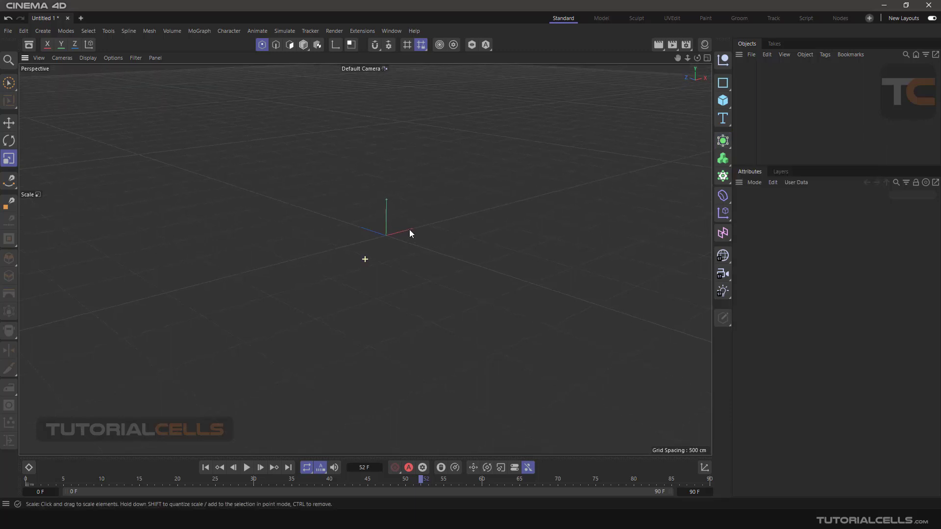
click(132, 30)
mouse_move(157, 211)
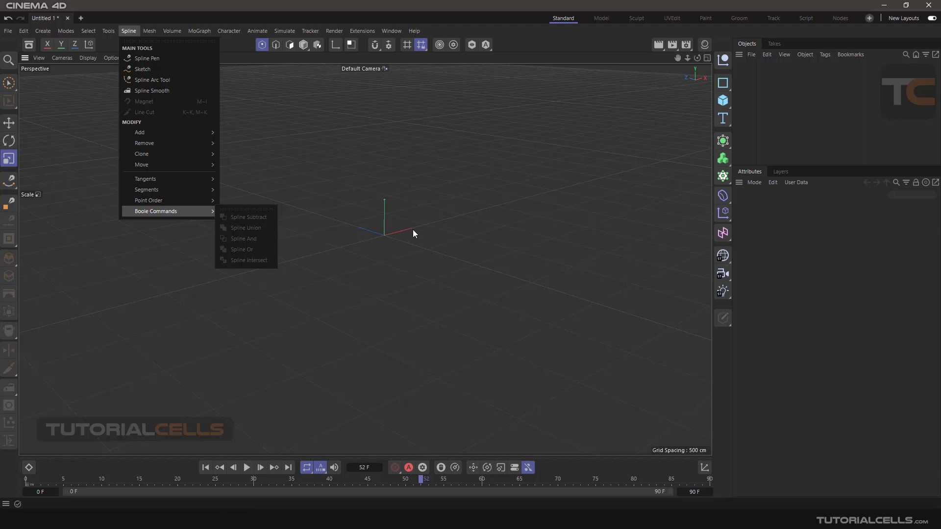
Add a Circle spline and a Flower spline to the scene.
click(725, 90)
click(724, 87)
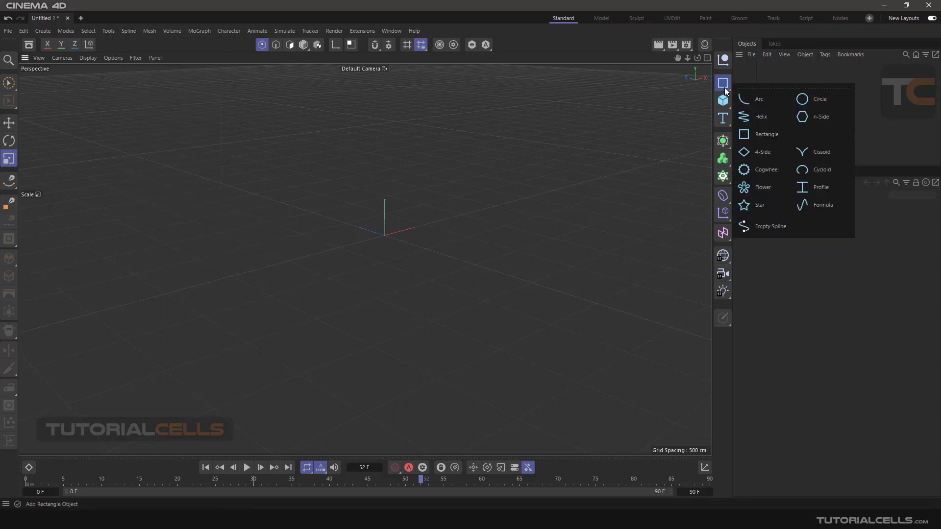
click(814, 99)
mouse_move(424, 229)
alt+mouse_down()
mouse_move(388, 254)
mouse_move(536, 256)
mouse_move(538, 247)
mouse_move(475, 254)
mouse_move(516, 268)
mouse_move(417, 231)
alt+mouse_up()
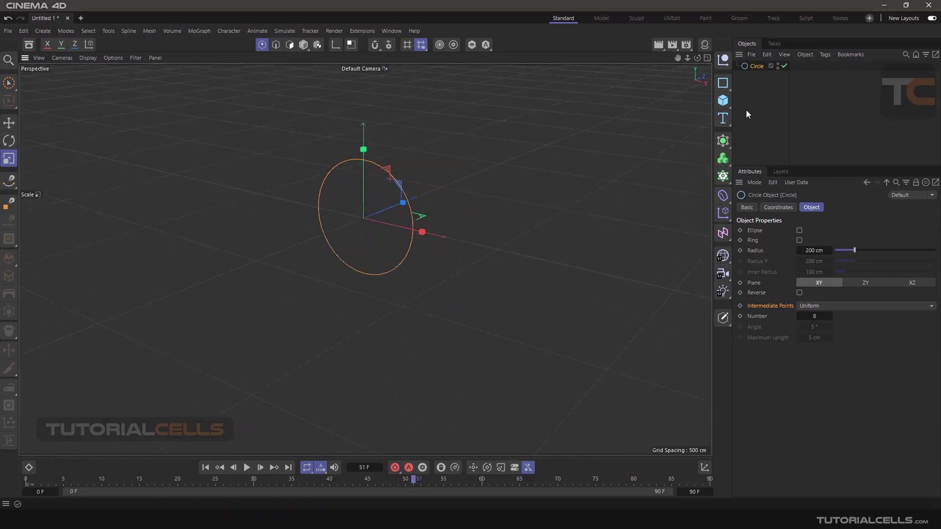
click(725, 84)
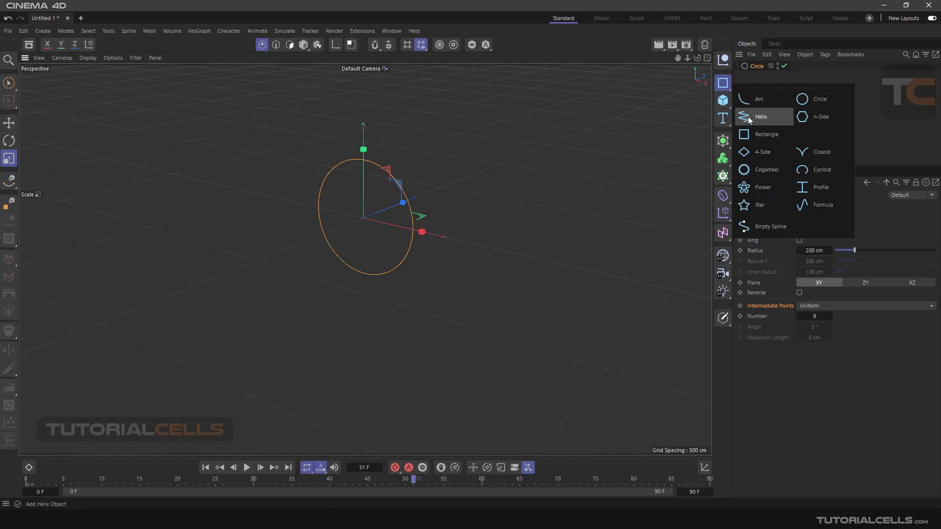
click(758, 185)
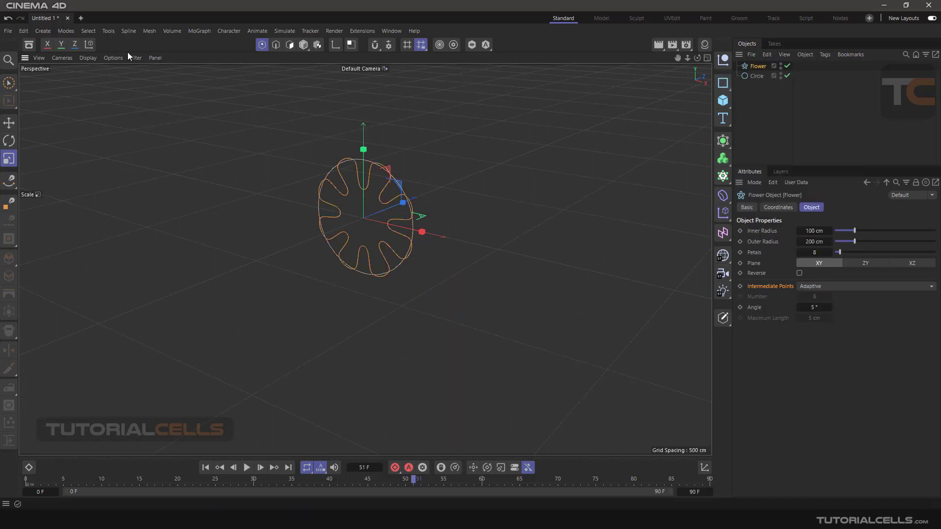
Move the flower spline in the negative X direction until it only partly overlaps the circle.
click(8, 122)
drag(414, 231, 380, 221)
scroll(377, 221, up, 3)
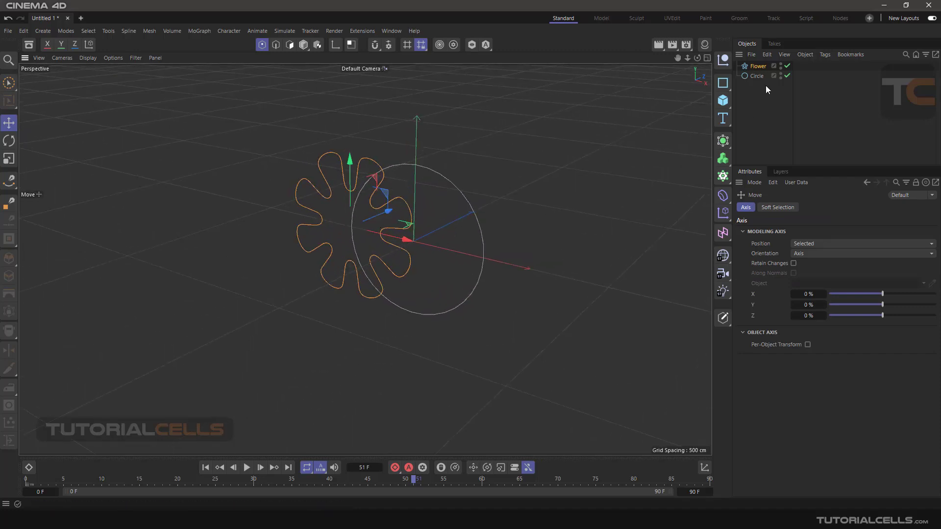
Try the Spline Union command on the flower and circle together, and undo it.
drag(768, 89, 745, 59)
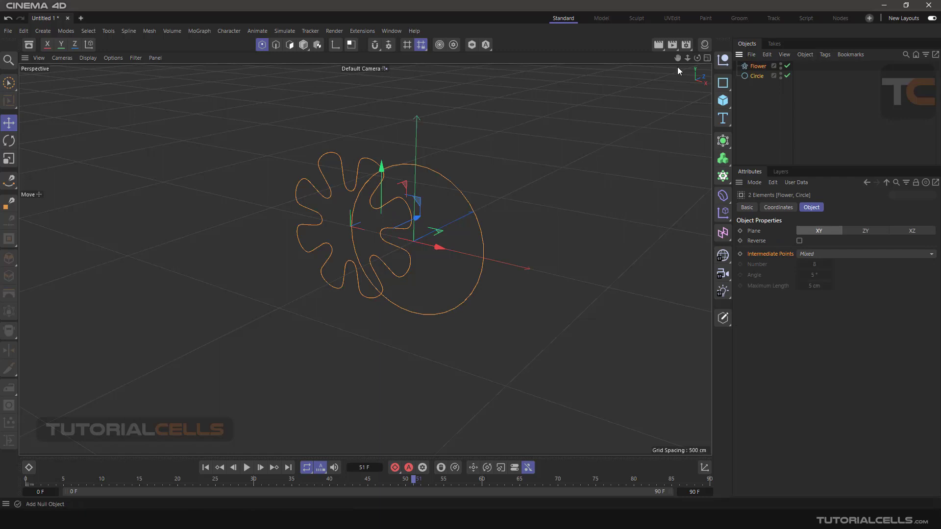
click(134, 30)
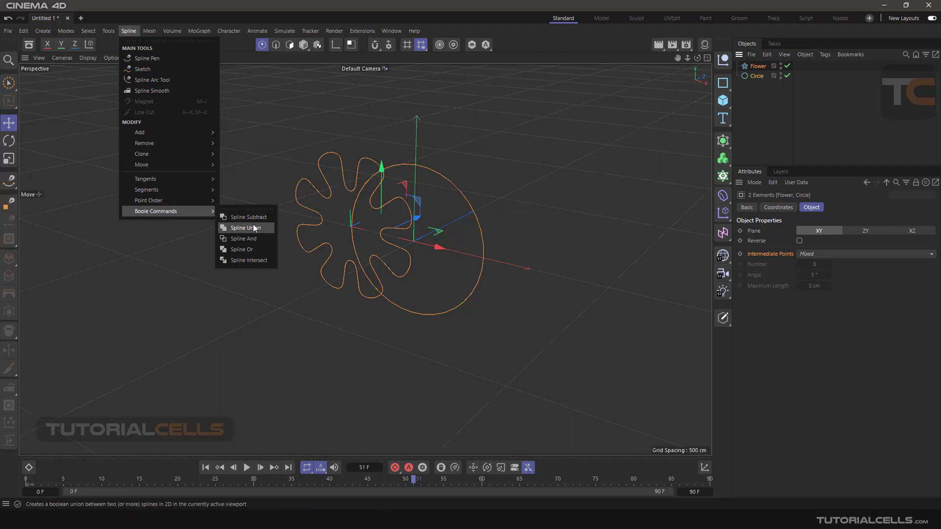
click(253, 227)
scroll(369, 186, up, 4)
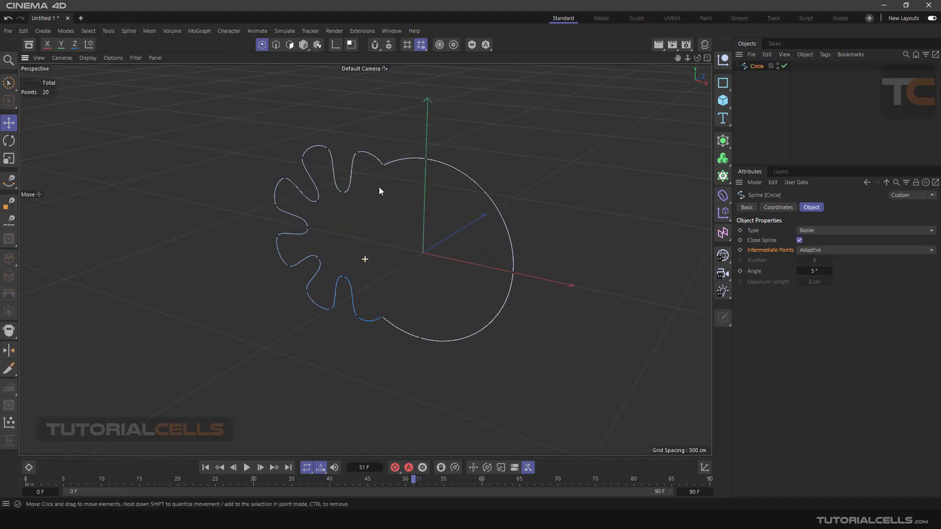
key(ctrl+z)
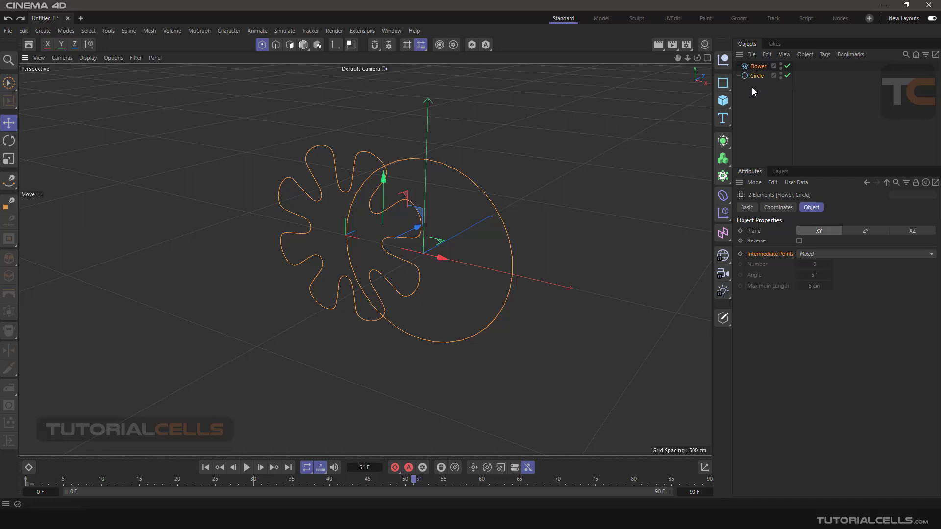
Repeat the Spline Union on both selected splines and undo it again to restore the separate objects.
click(136, 32)
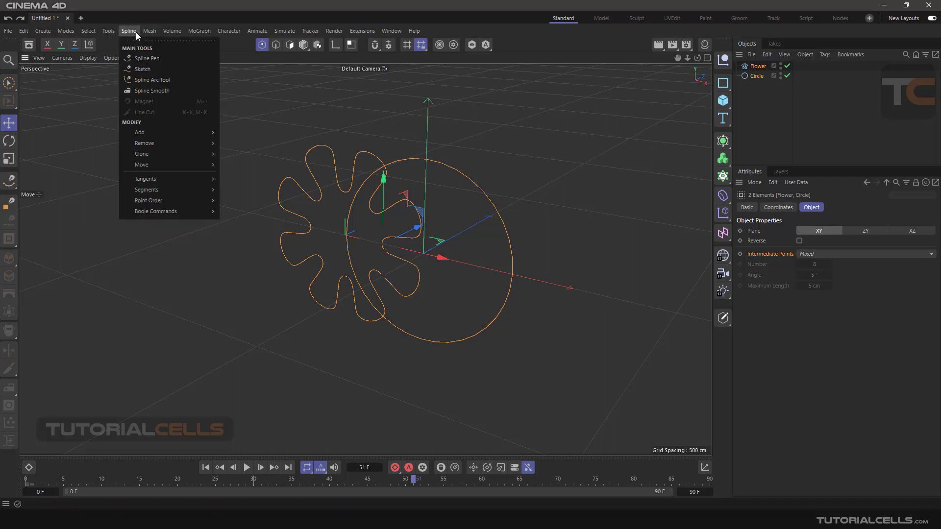
mouse_move(152, 191)
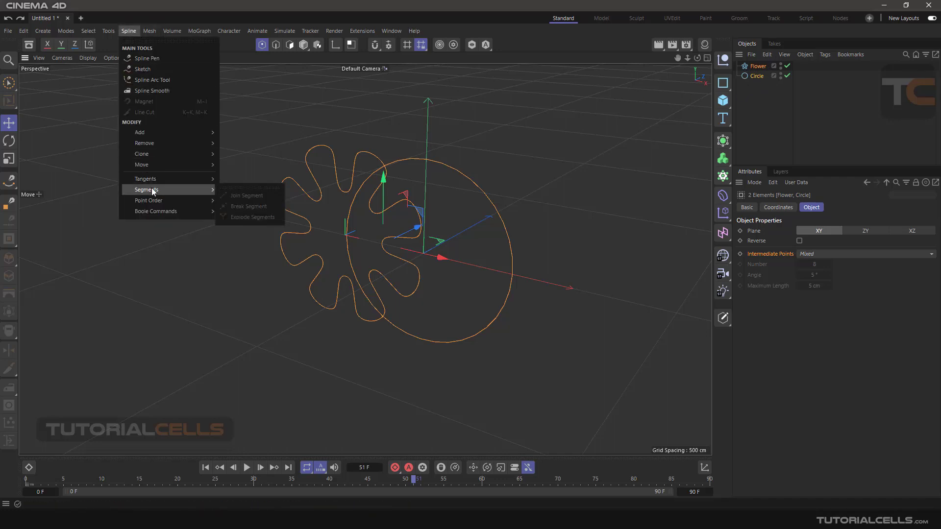
mouse_move(154, 212)
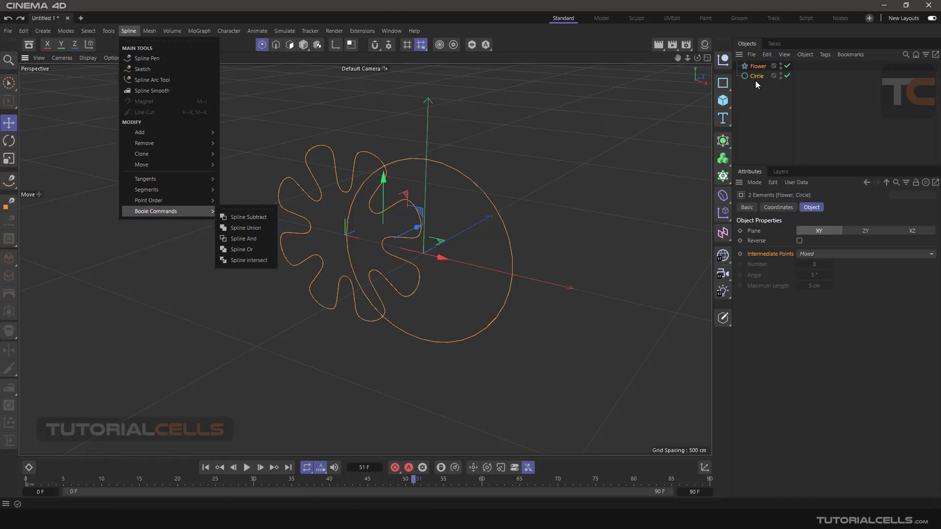
click(250, 228)
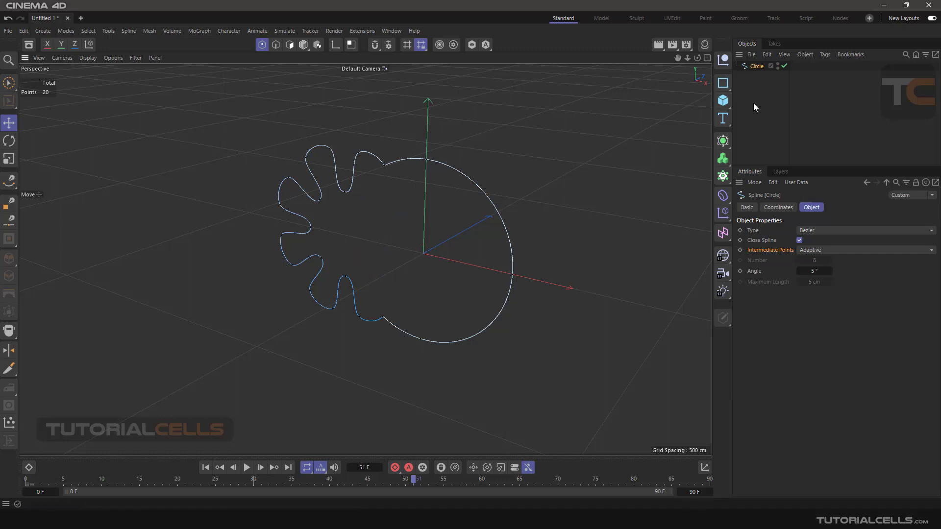
key(ctrl+z)
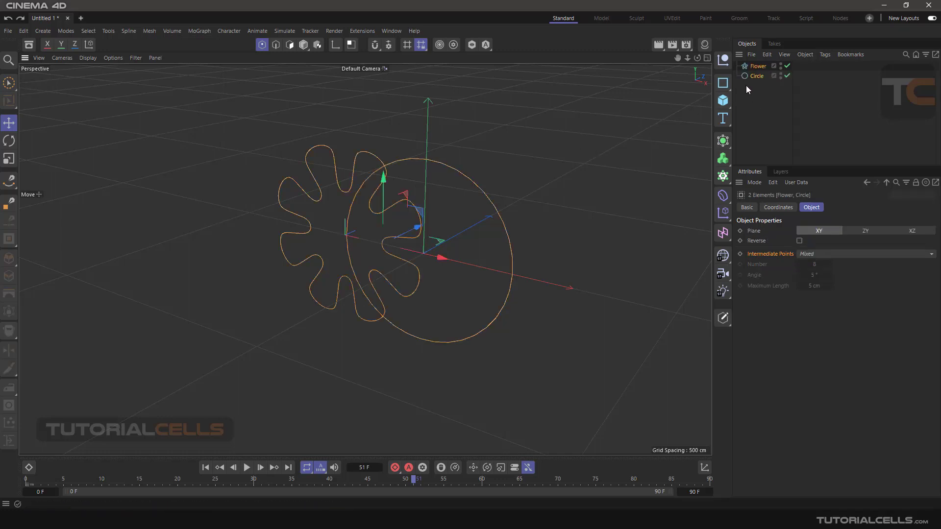
Add a Spline Mask generator and make the flower and circle splines its children.
click(723, 140)
key(ctrl+z)
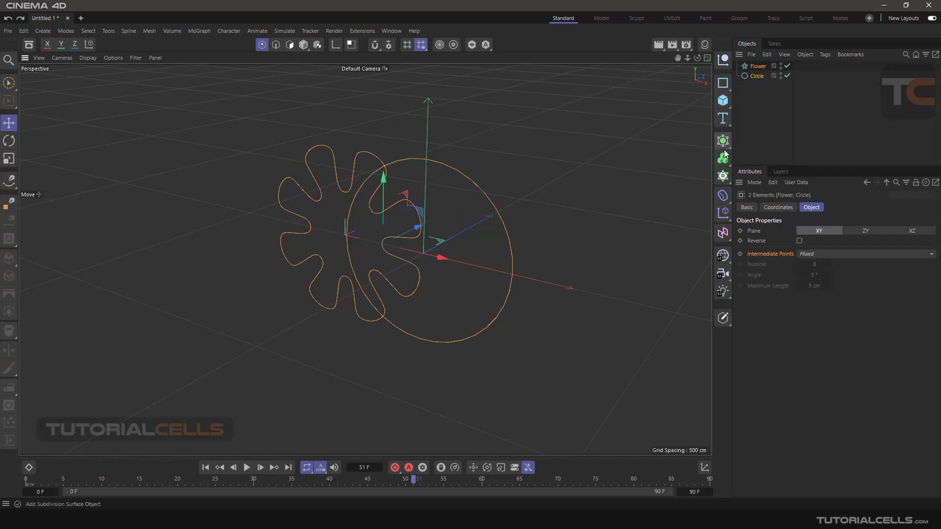
click(724, 141)
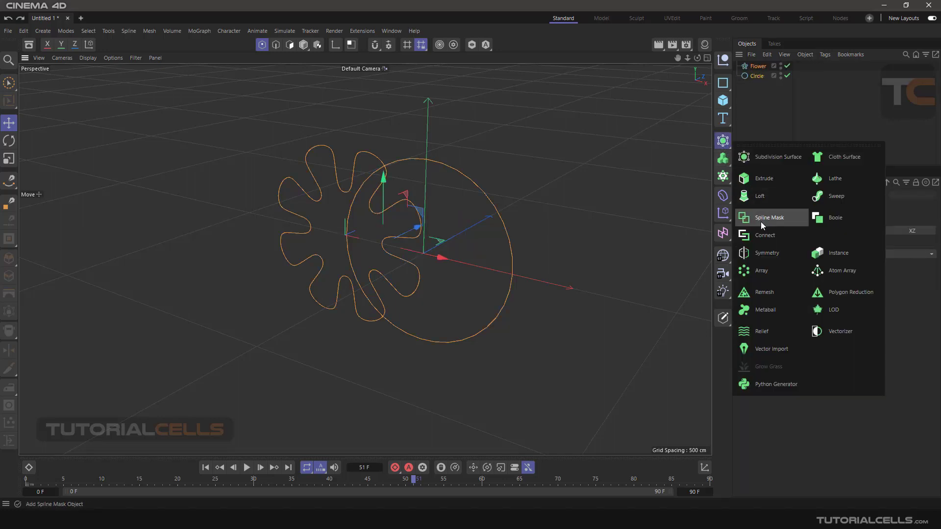
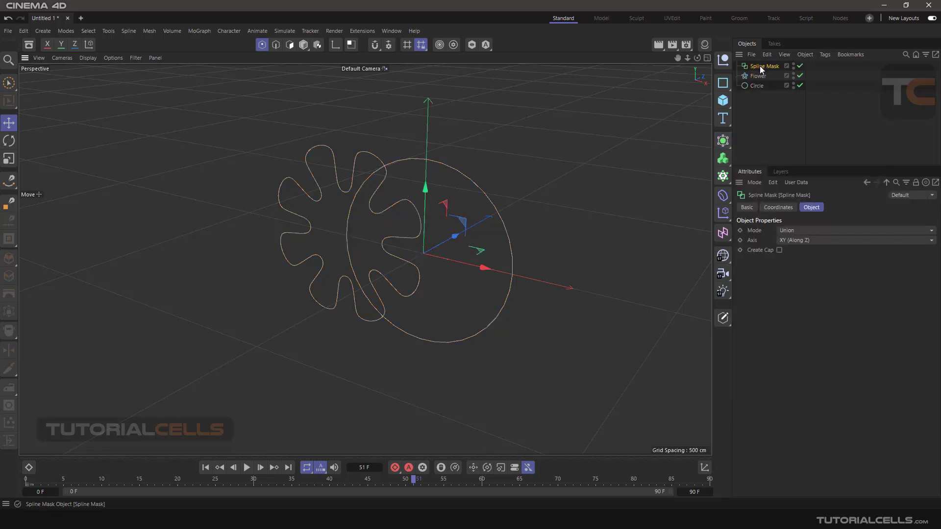
drag(758, 86, 754, 81)
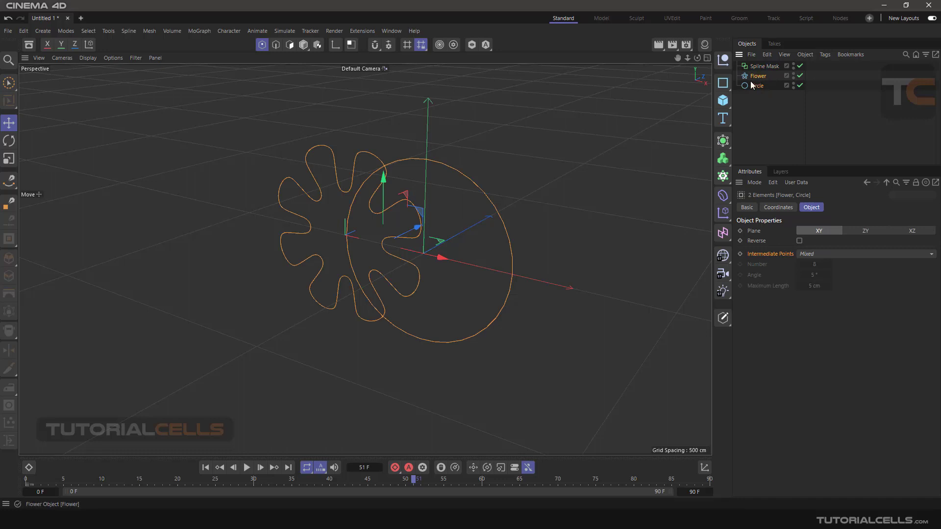
drag(755, 77, 761, 66)
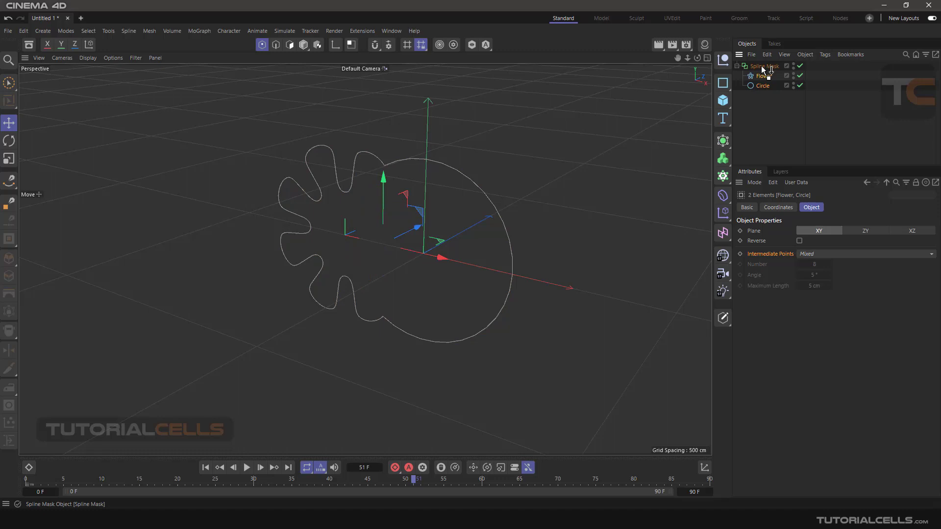
Examine the boolean modes offered by the Spline Mask and its combined outline in the viewport.
click(761, 66)
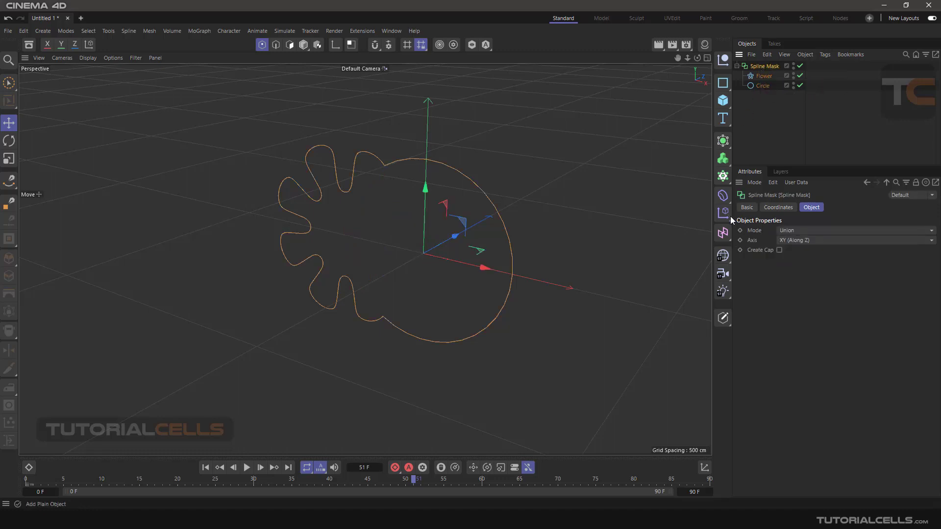
click(784, 231)
click(788, 231)
click(788, 231)
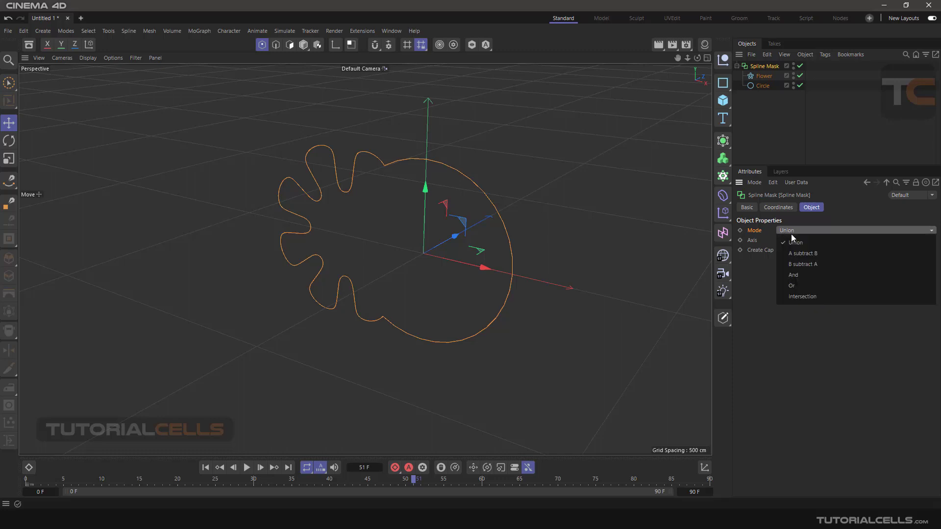
click(748, 278)
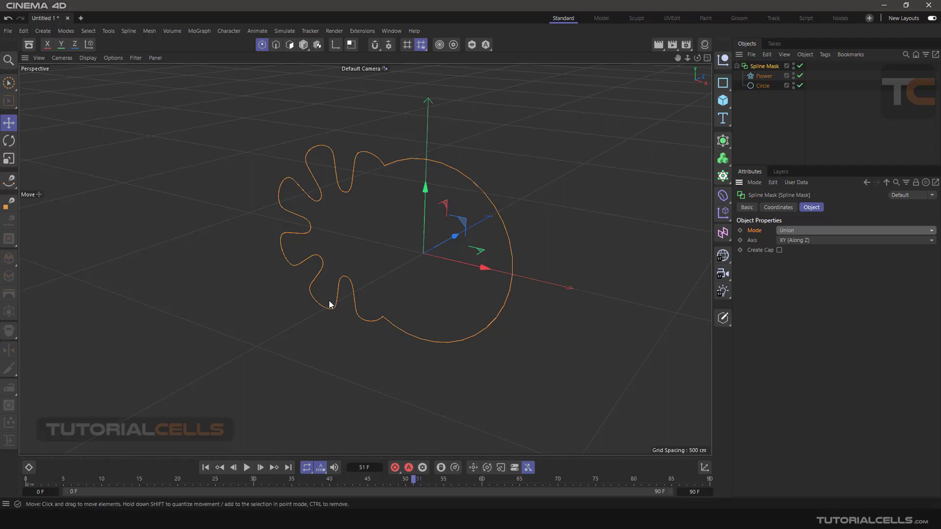
mouse_move(452, 225)
alt+mouse_down()
mouse_move(316, 218)
mouse_move(452, 237)
mouse_move(444, 240)
alt+mouse_up()
alt+drag(492, 169, 461, 232)
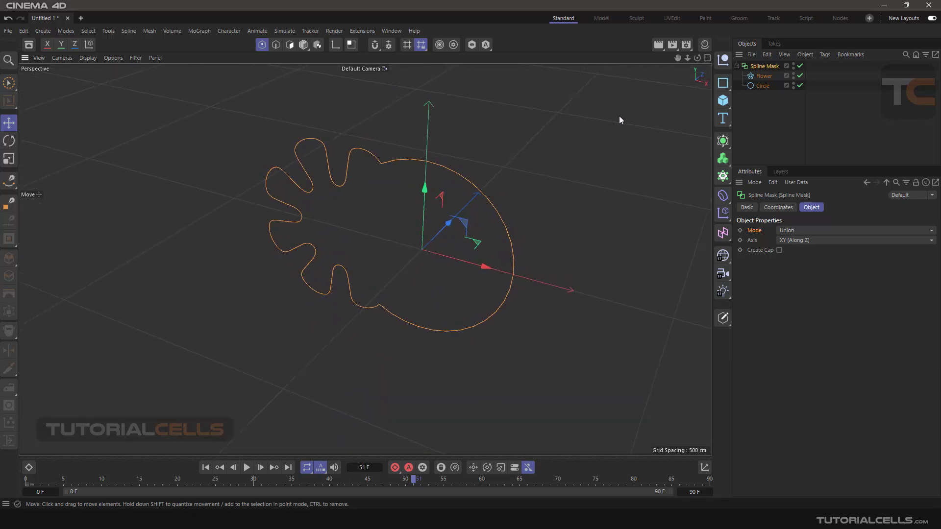
Turn on the Ring option of the circle inside the Spline Mask and review the mask's mode choices.
click(757, 86)
drag(490, 266, 516, 230)
click(799, 240)
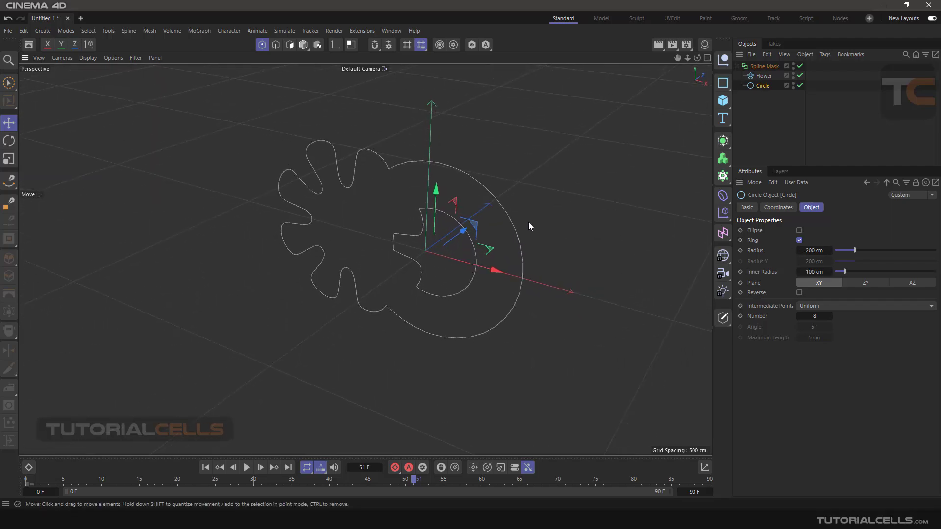
click(764, 67)
click(789, 230)
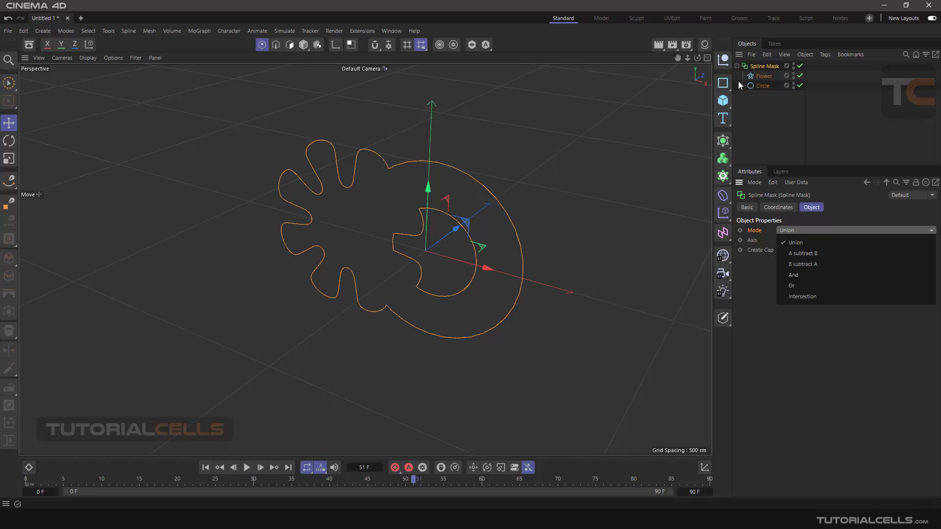
Turn off the Ring option of the circle inside the Spline Mask.
click(753, 84)
click(756, 86)
click(800, 241)
Reorder the Spline Mask's children so that the circle comes above the flower.
click(762, 77)
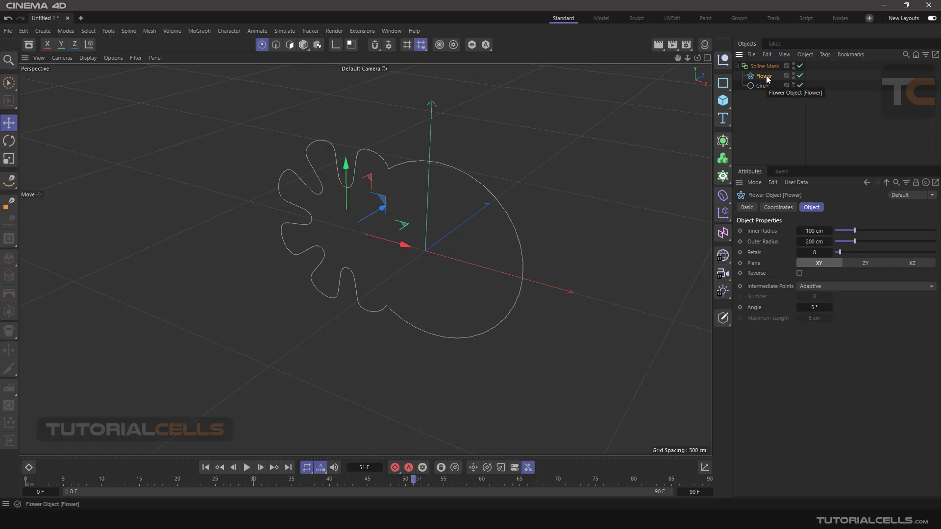
click(760, 87)
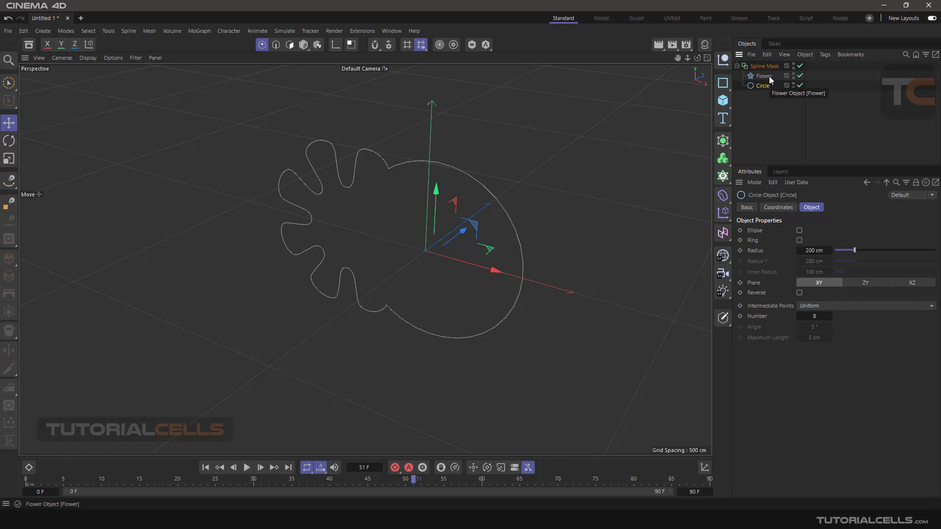
click(762, 78)
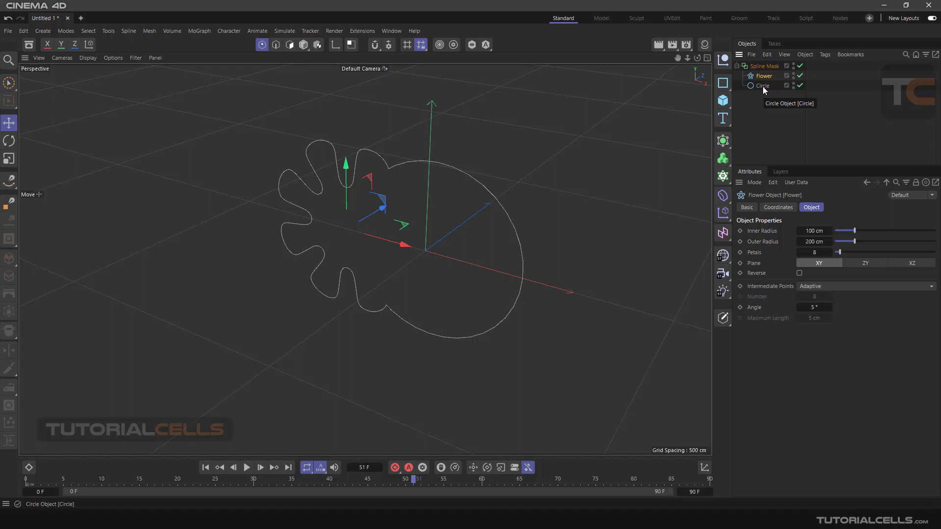
click(761, 87)
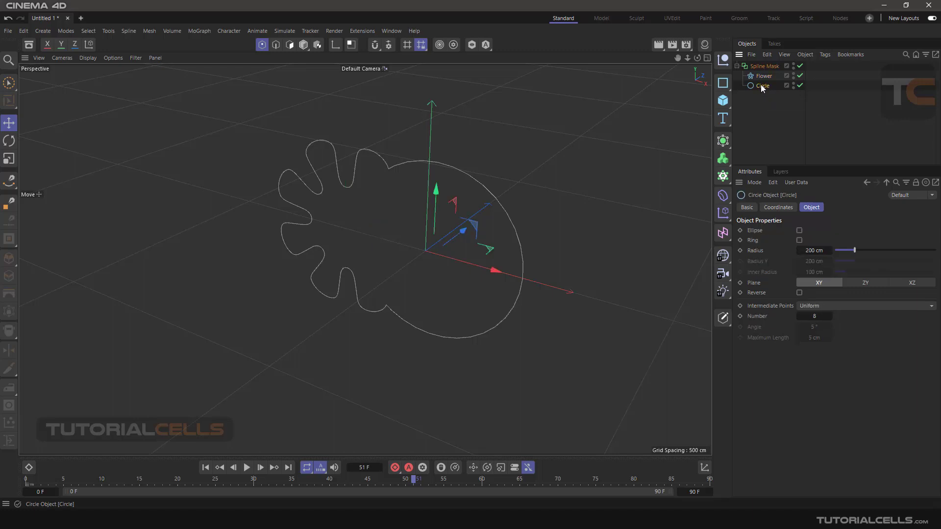
drag(760, 85, 763, 74)
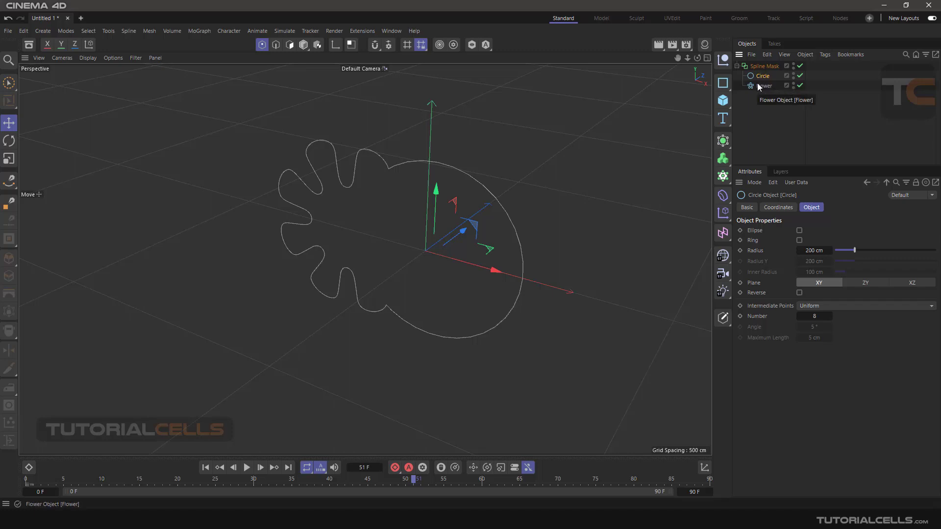
Set the Spline Mask's mode to A subtract B.
click(764, 65)
click(794, 231)
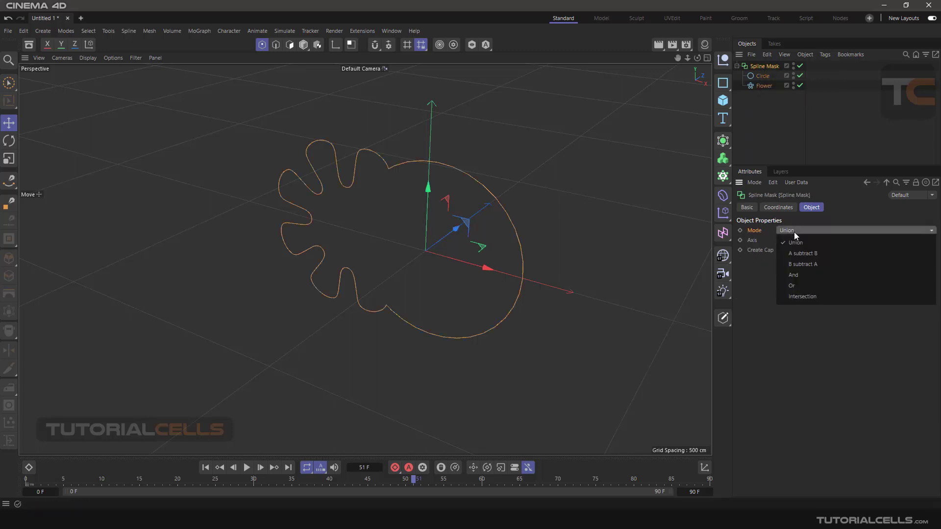
click(794, 256)
alt+drag(403, 202, 412, 189)
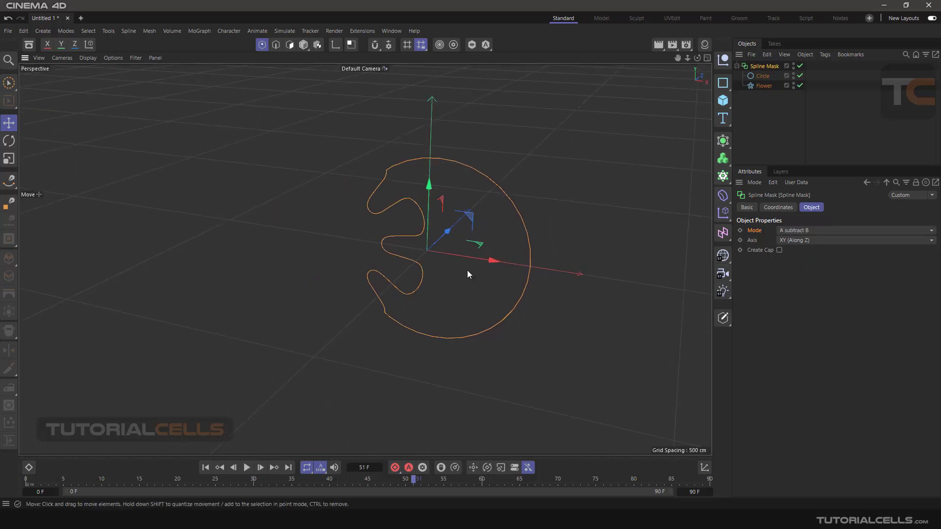
Add a Cogwheel spline overlapping the circle's edge opposite the flower and nest it in the Spline Mask below the flower.
alt+drag(489, 285, 481, 283)
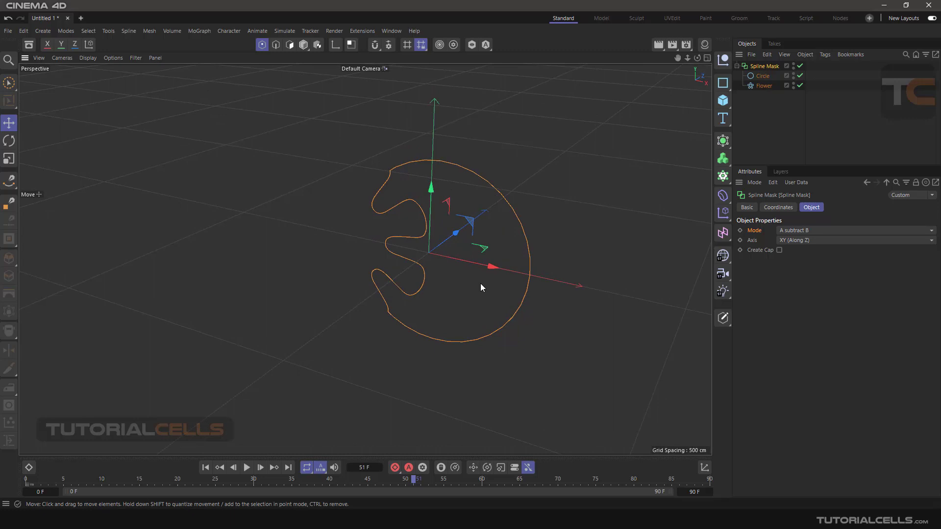
alt+middle_drag(481, 284, 461, 257)
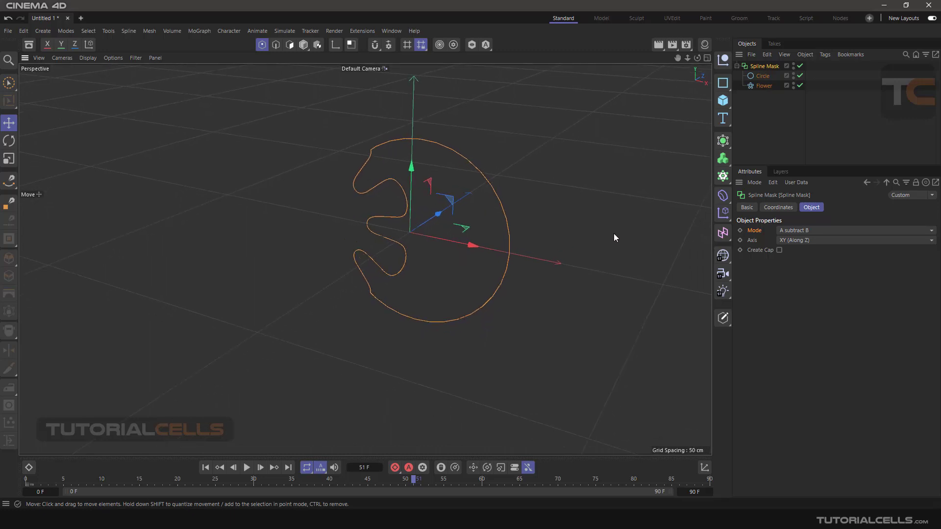
click(724, 91)
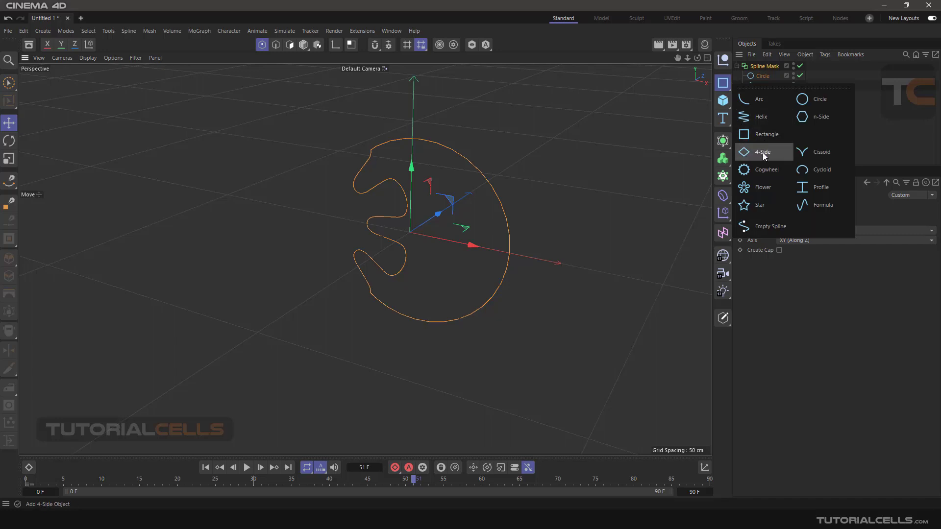
click(765, 170)
drag(468, 244, 614, 252)
drag(760, 66, 766, 100)
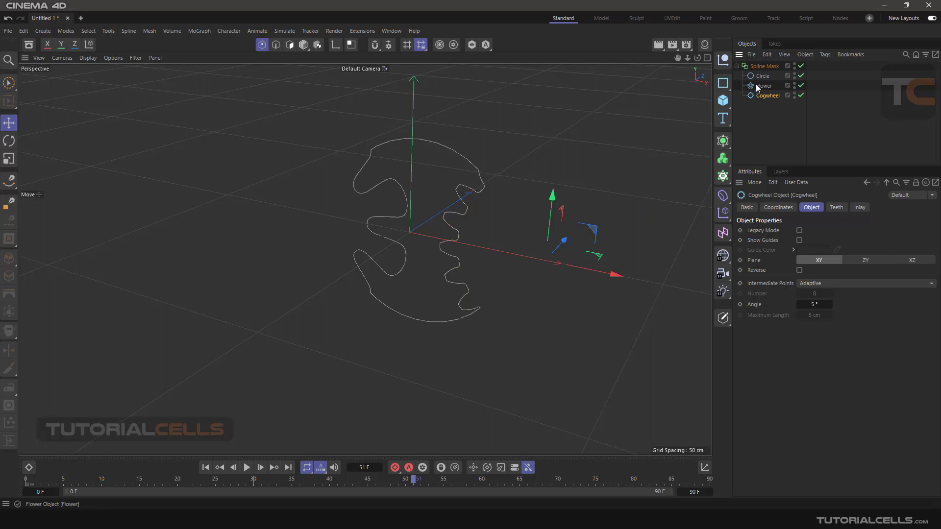
alt+drag(507, 187, 482, 209)
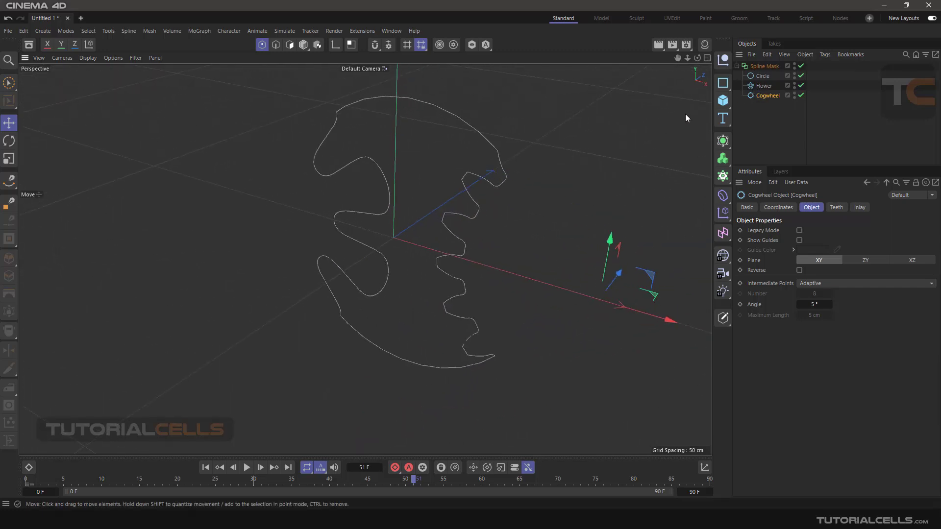
Check the flower and circle settings, and set the cogwheel's number of teeth to 19.
click(764, 86)
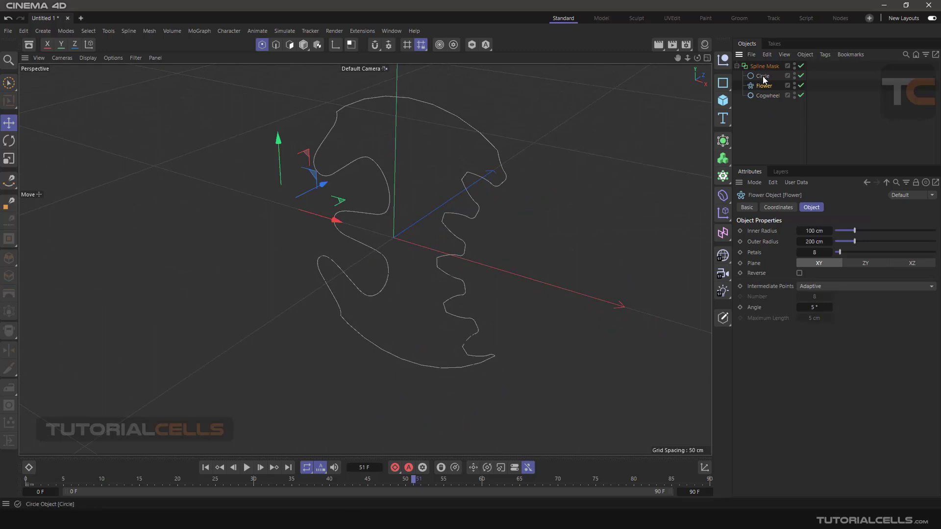
click(763, 76)
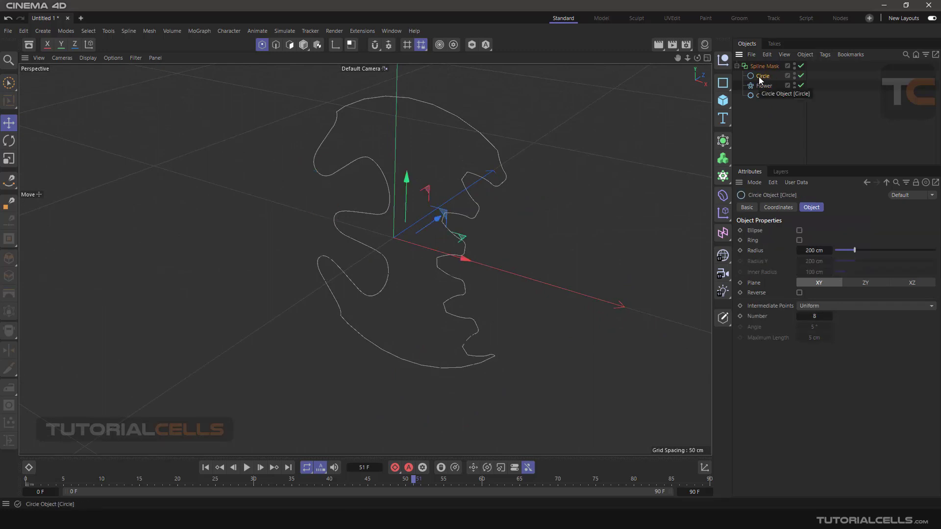
click(764, 95)
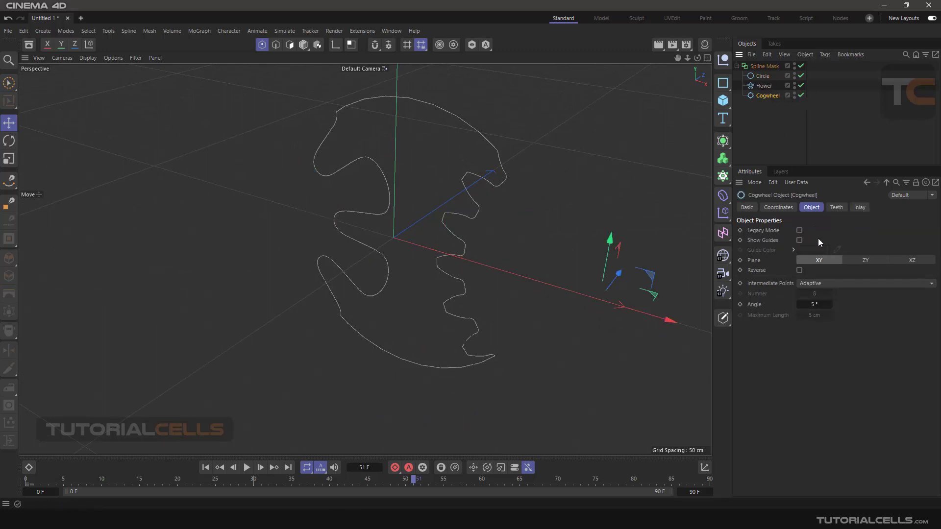
click(833, 207)
drag(847, 238, 846, 236)
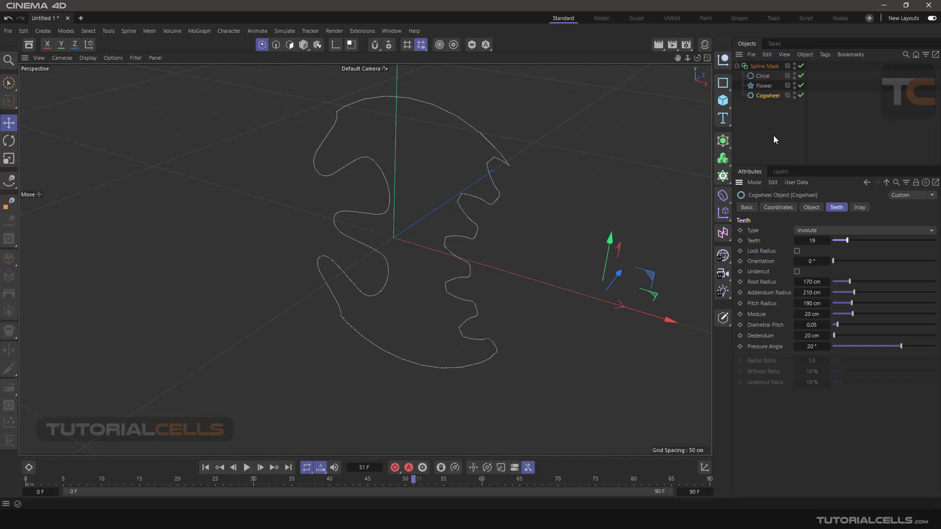
Review the Spline Mask's mode choices and delete the cogwheel from its children.
click(758, 70)
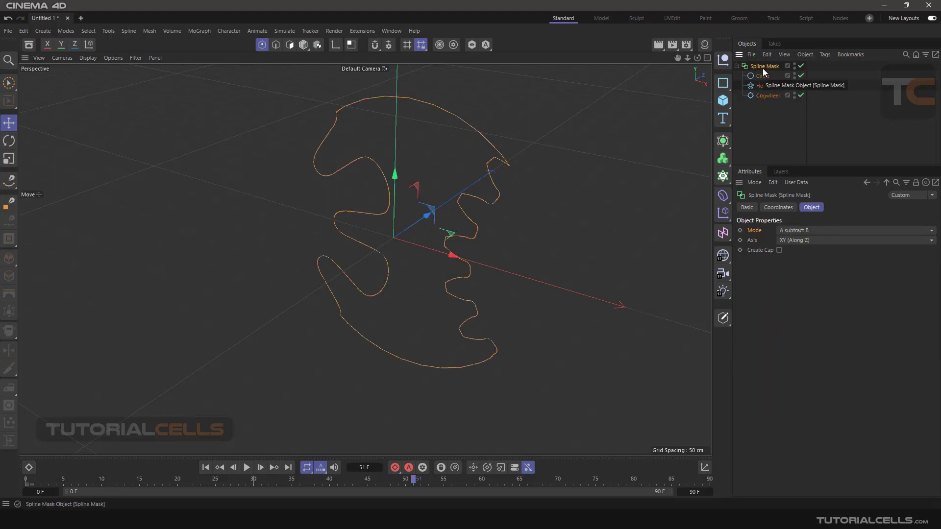
click(788, 231)
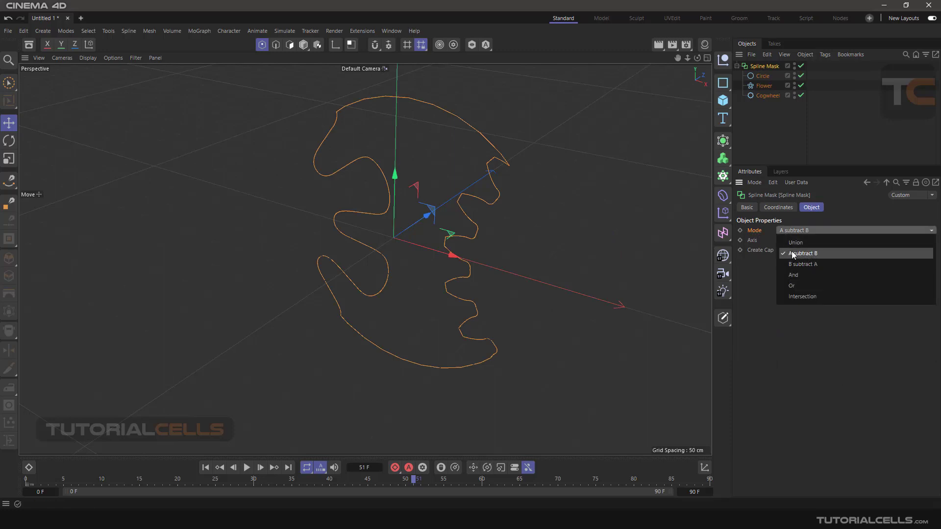
click(763, 77)
click(758, 77)
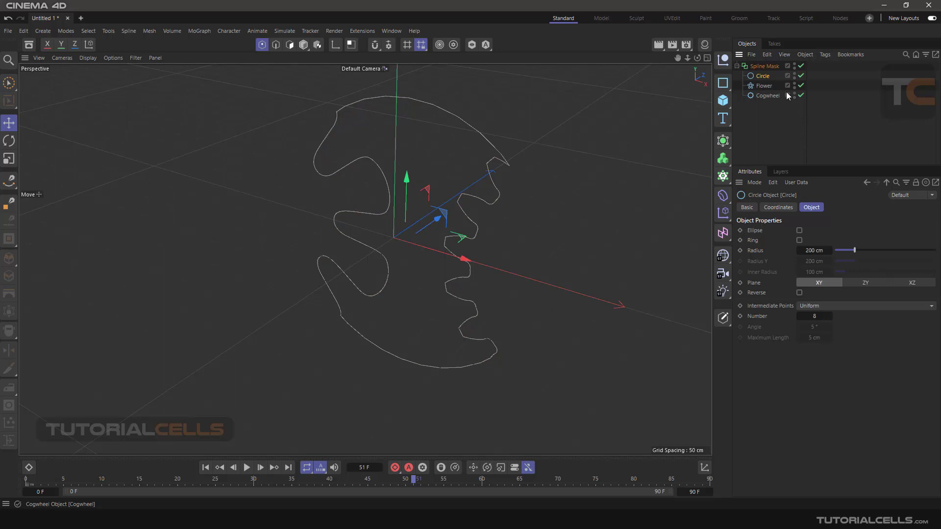
click(768, 97)
key(Delete)
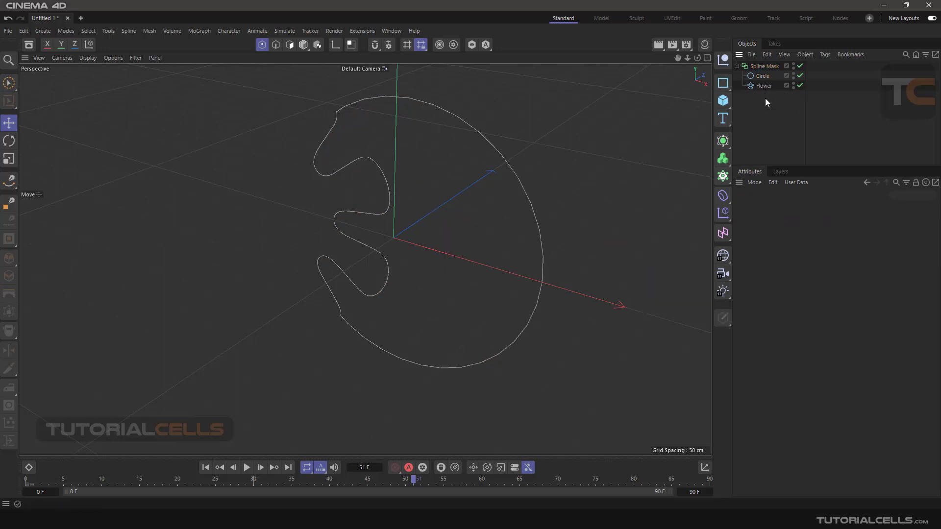
Move the flower along X into the middle of the circle and scale it down to an outer radius of about 132 cm.
click(761, 67)
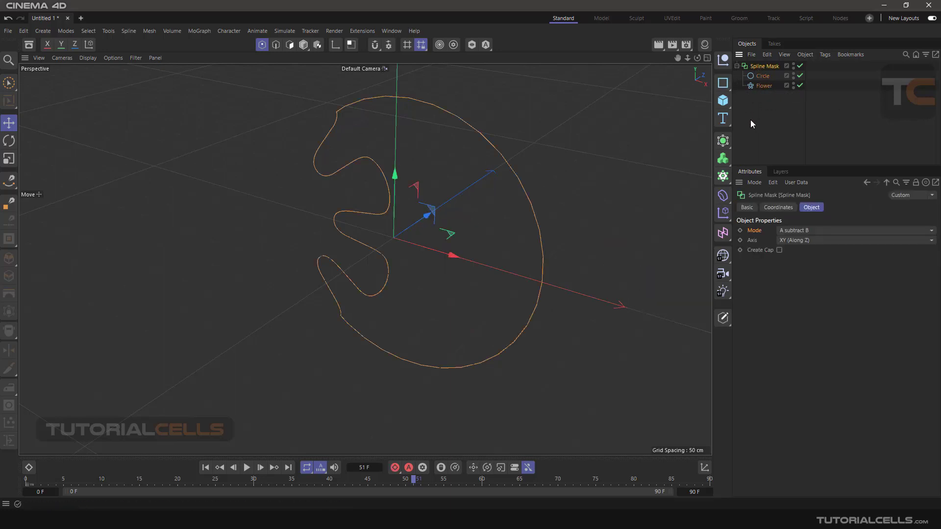
scroll(595, 119, down, 2)
alt+middle_drag(595, 119, 628, 155)
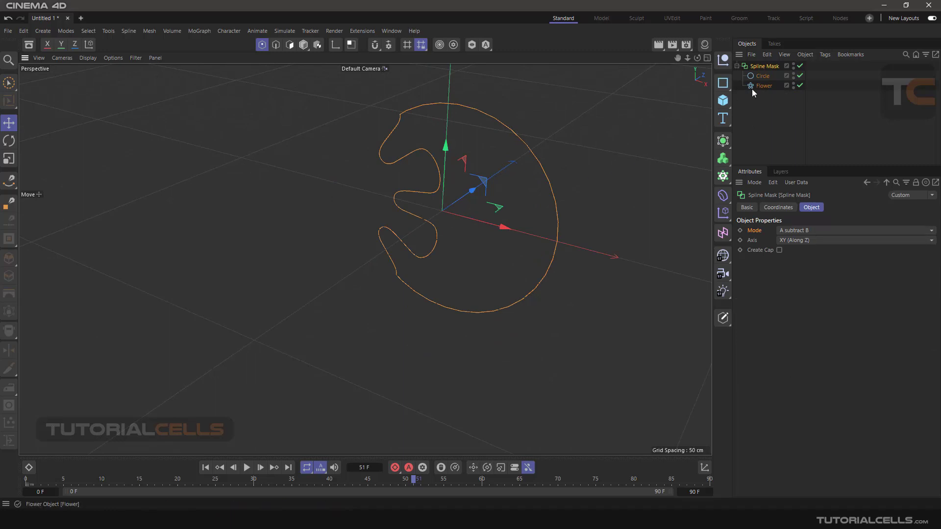
click(755, 87)
drag(410, 202, 511, 205)
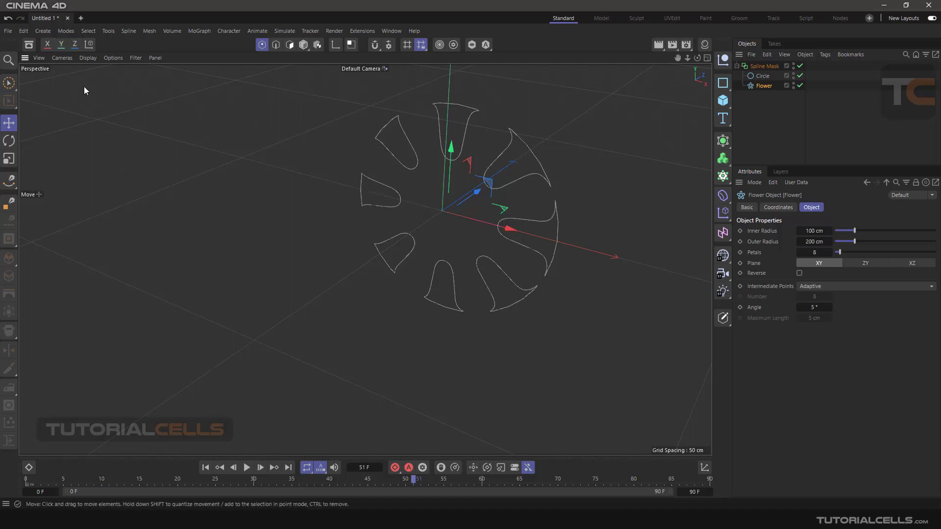
key(t)
drag(251, 110, 84, 111)
key(e)
alt+drag(480, 218, 471, 191)
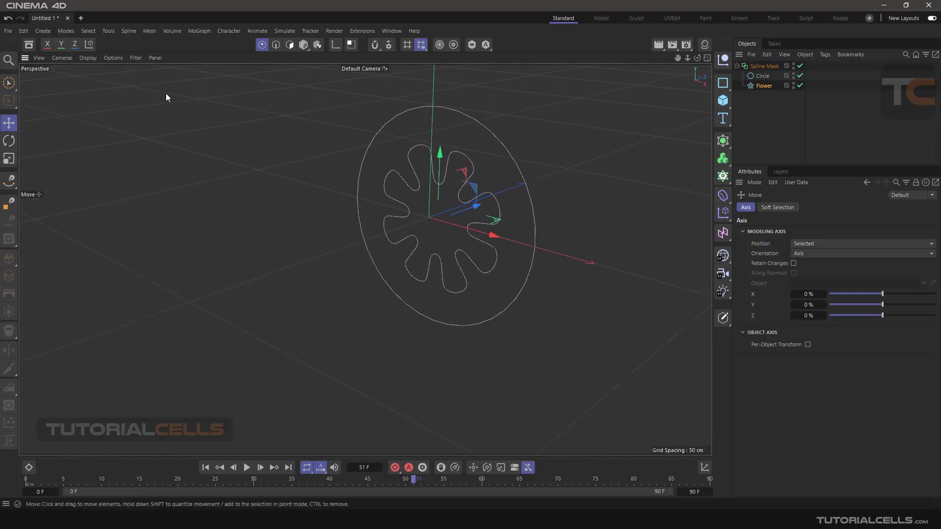
Hide the grid in the perspective viewport.
click(138, 58)
click(148, 119)
alt+drag(340, 178, 429, 194)
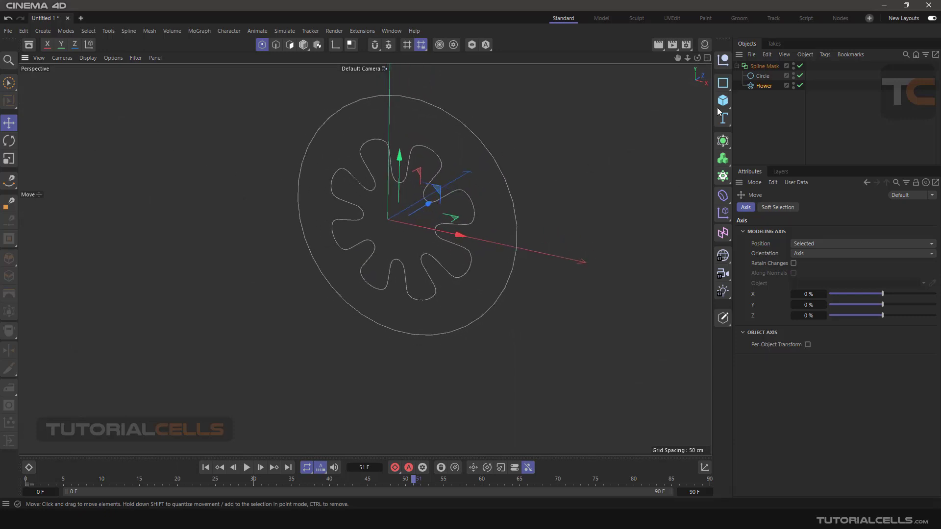
Turn the Spline Mask's Create Cap option on to inspect the filled shape, and turn it off again.
click(763, 67)
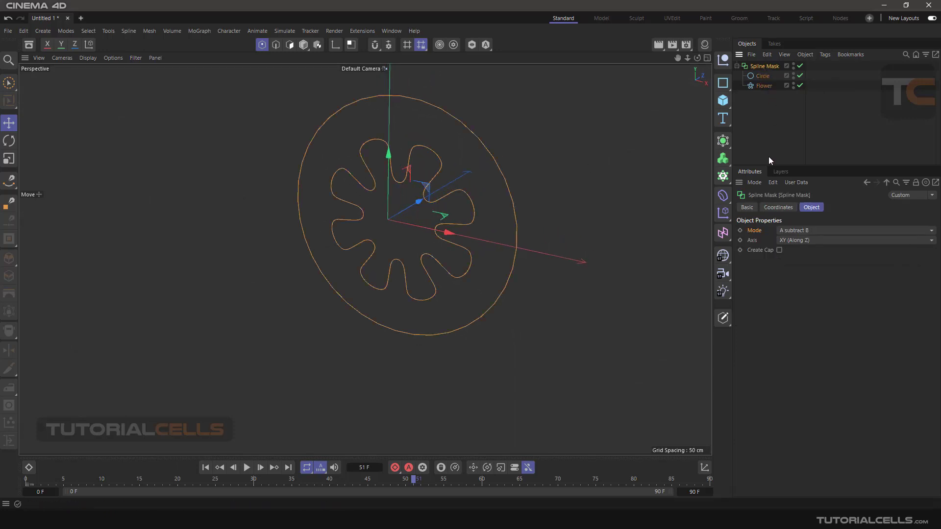
click(780, 251)
alt+drag(549, 235, 432, 191)
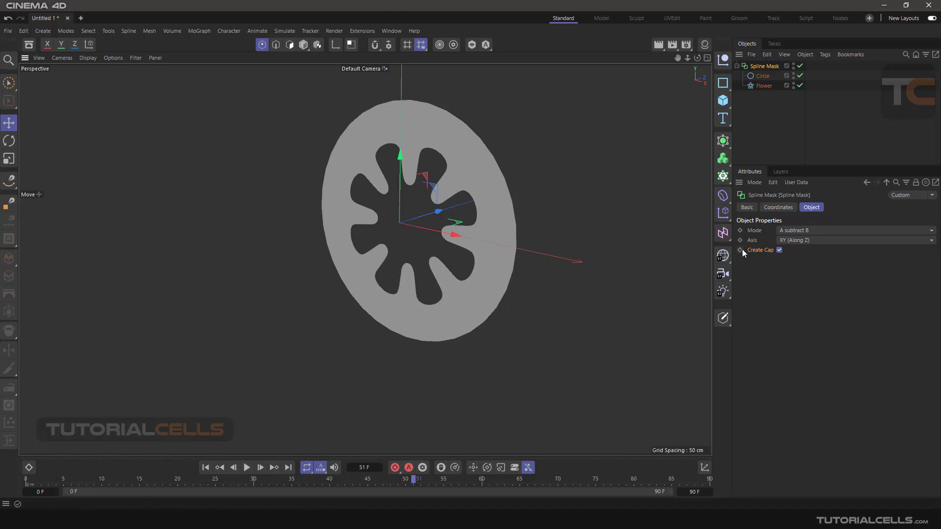
click(779, 251)
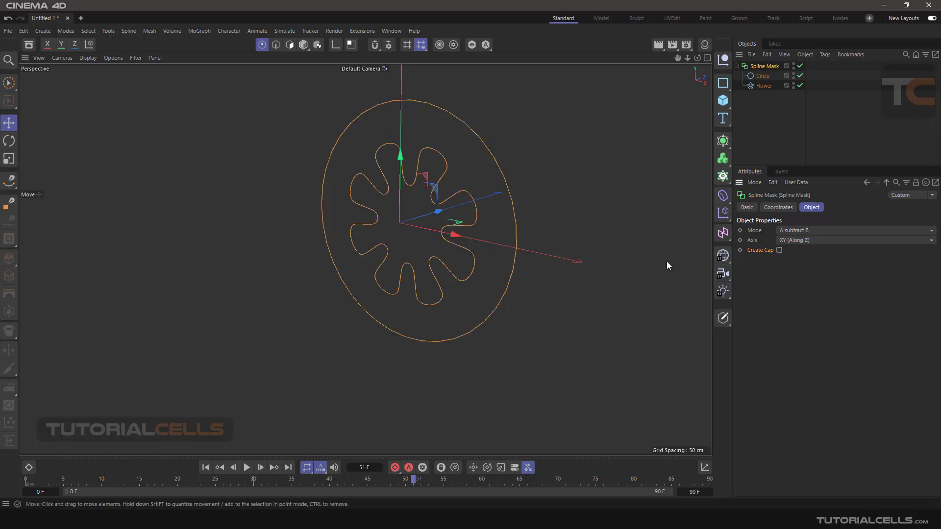
click(799, 232)
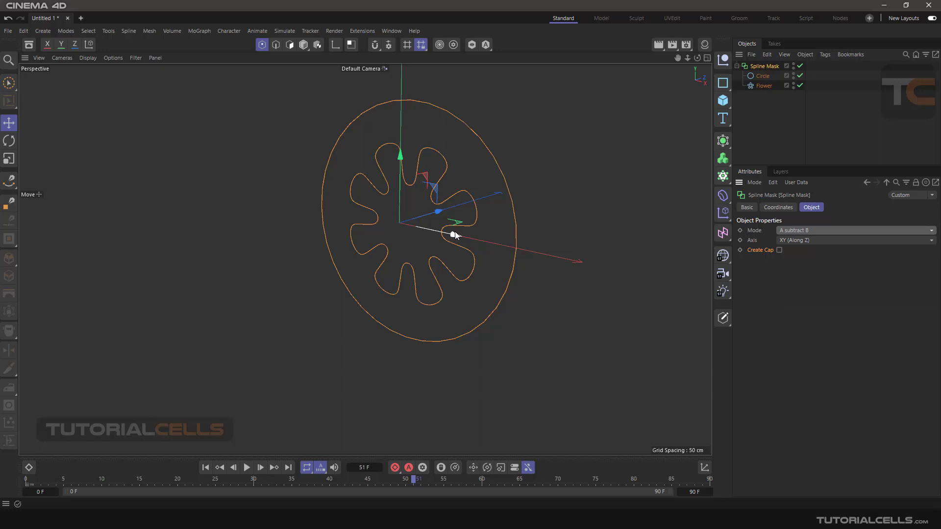
In Model mode, move the flower along X back across the circle's edge opposite the positive X side and scale it up.
click(763, 86)
alt+drag(572, 161, 459, 211)
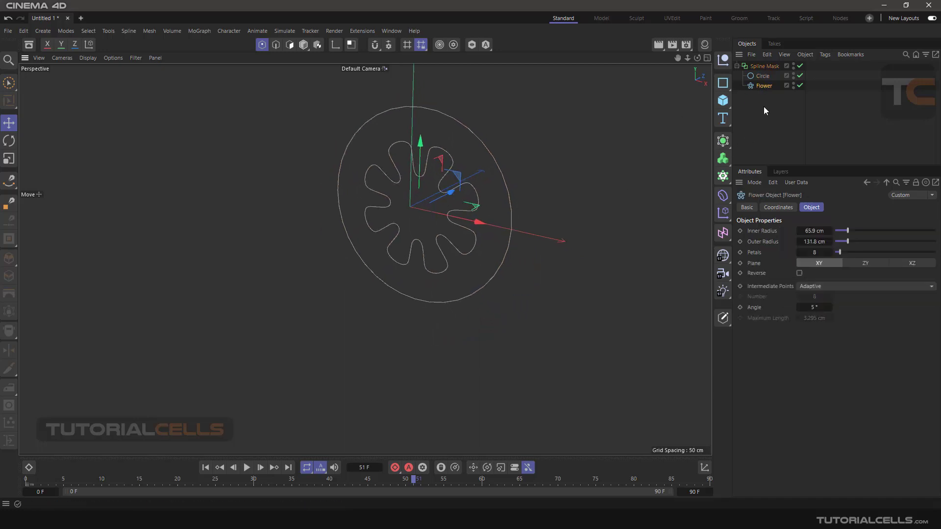
click(303, 45)
click(761, 77)
click(760, 87)
alt+drag(479, 199, 420, 225)
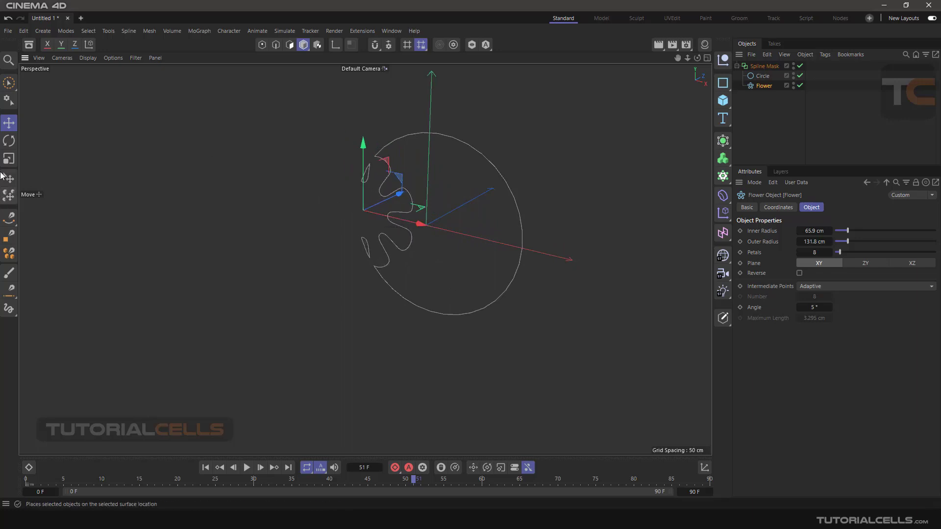
key(t)
drag(74, 210, 329, 170)
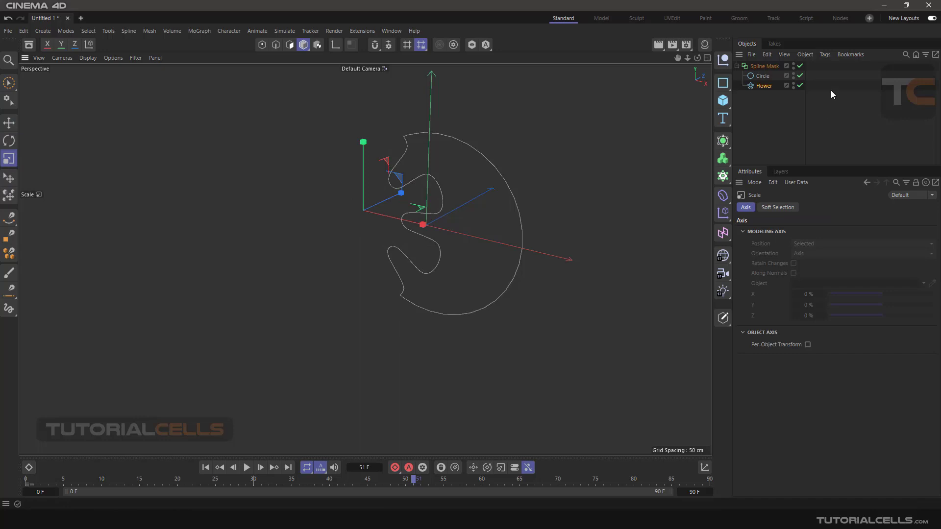
Set the Spline Mask's mode to And and inspect the resulting outline.
click(765, 66)
click(799, 230)
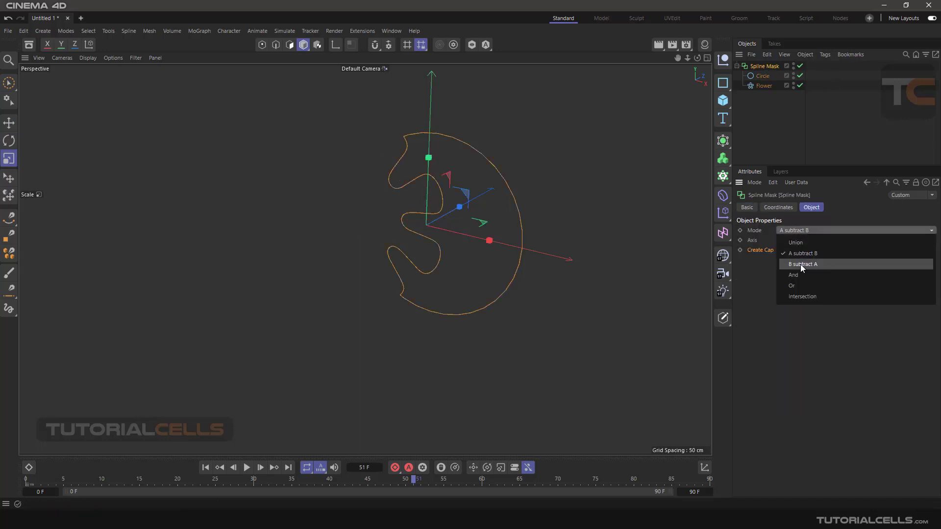
click(801, 272)
mouse_move(401, 196)
alt+mouse_down()
mouse_move(452, 193)
mouse_move(412, 183)
mouse_move(398, 201)
alt+mouse_up()
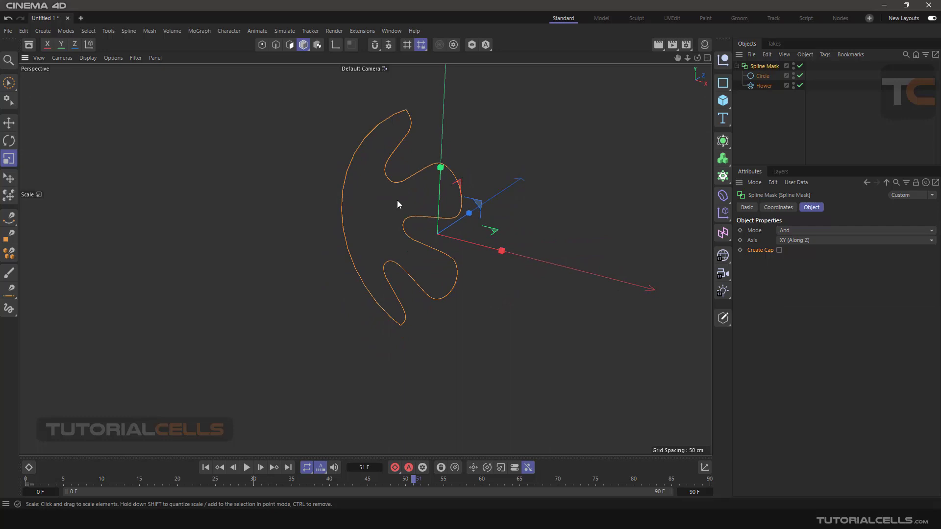
Disable and re-enable the Spline Mask to compare its result with the original circle and flower.
click(760, 77)
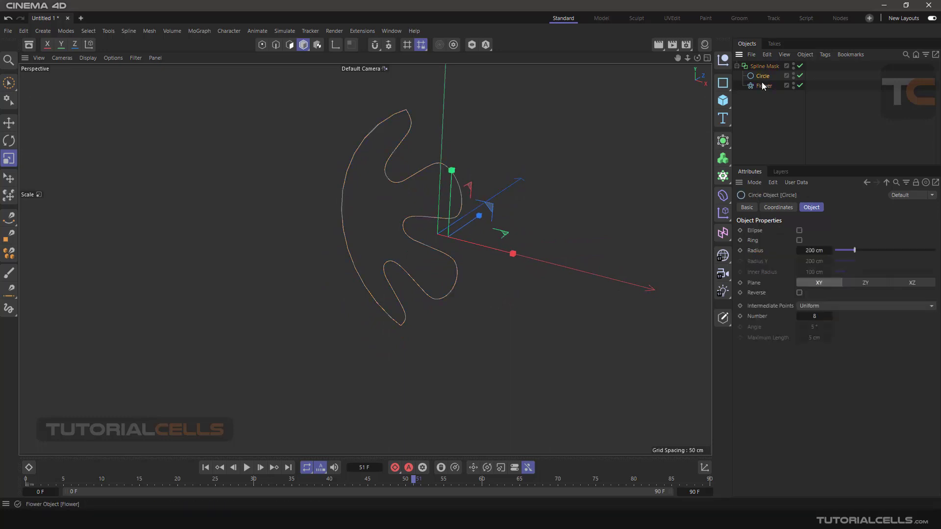
click(800, 66)
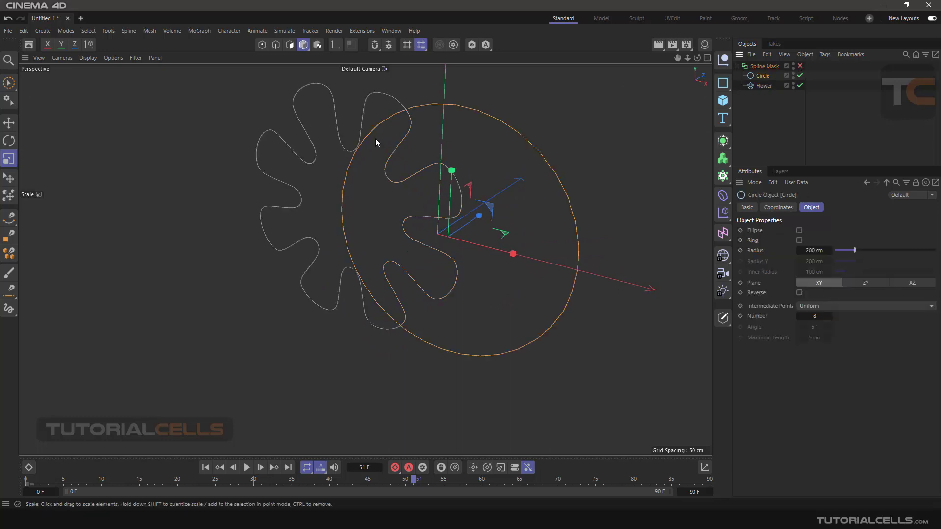
click(800, 66)
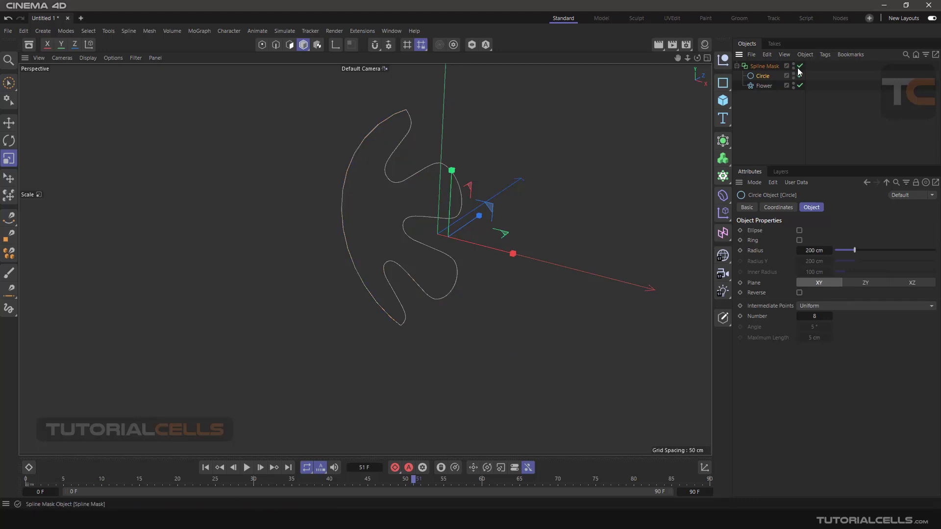
Set the Spline Mask's mode to Or.
click(764, 66)
click(796, 230)
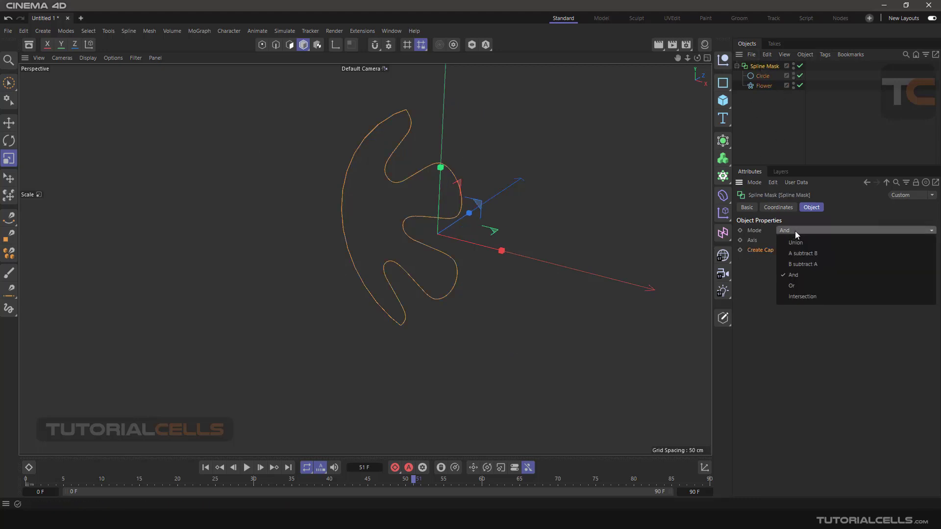
click(799, 284)
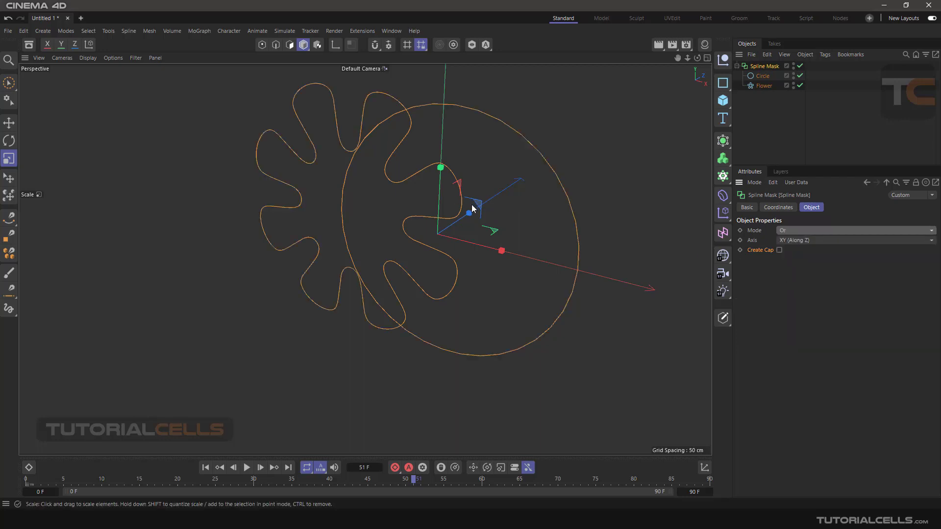
Move the flower slightly farther out from the circle along the X axis.
click(756, 86)
key(e)
drag(386, 214, 371, 230)
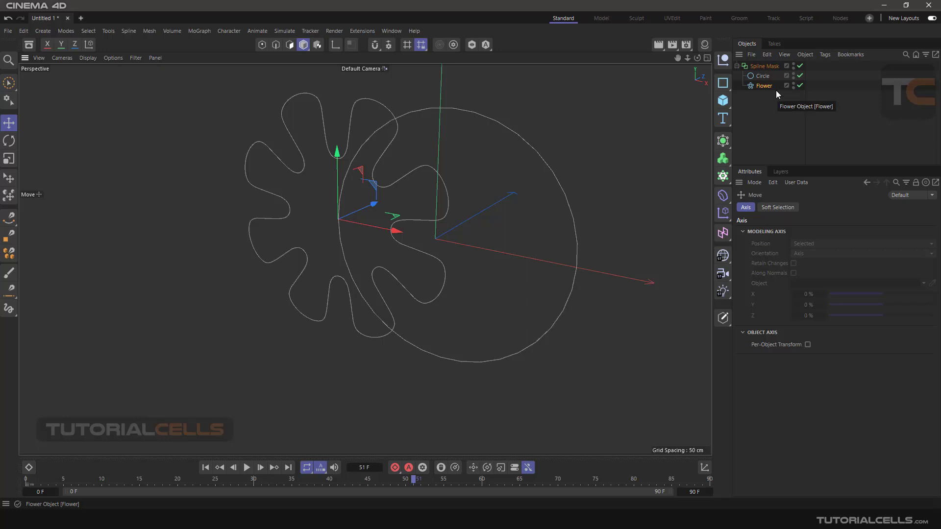
Turn on Create Cap for the Spline Mask in Or mode.
click(771, 68)
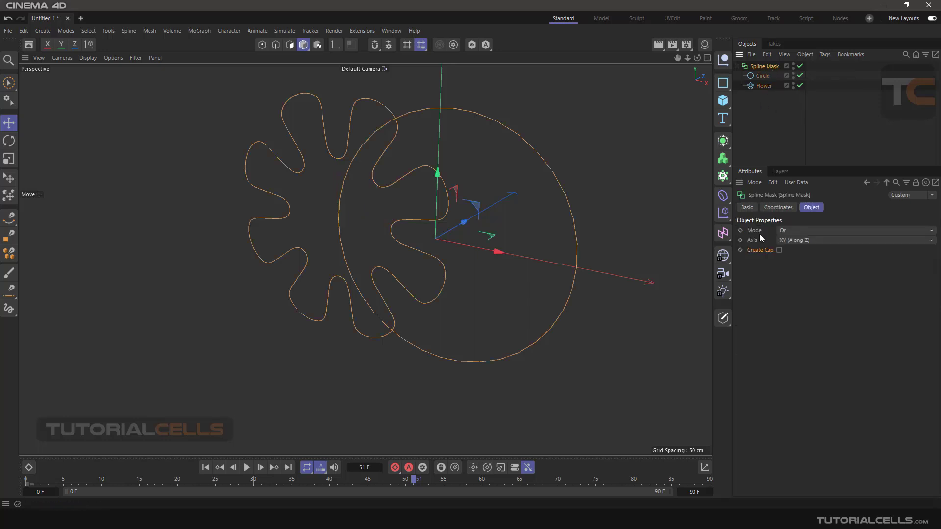
click(779, 251)
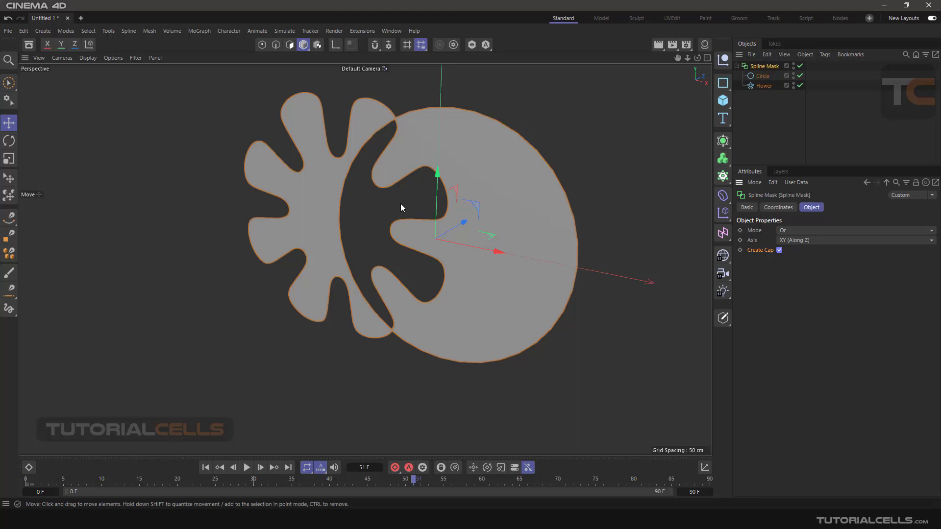
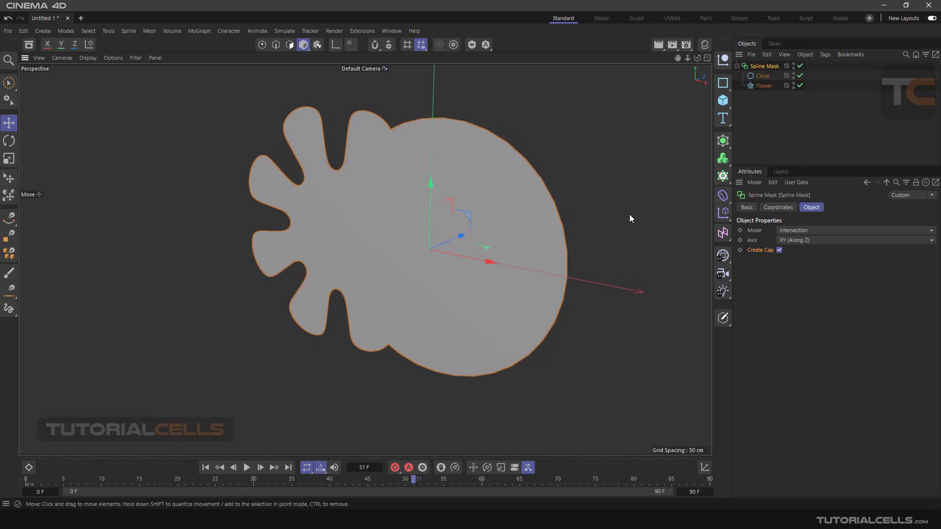
Set the Spline Mask's mode to Intersection and turn off Create Cap.
click(797, 230)
click(797, 230)
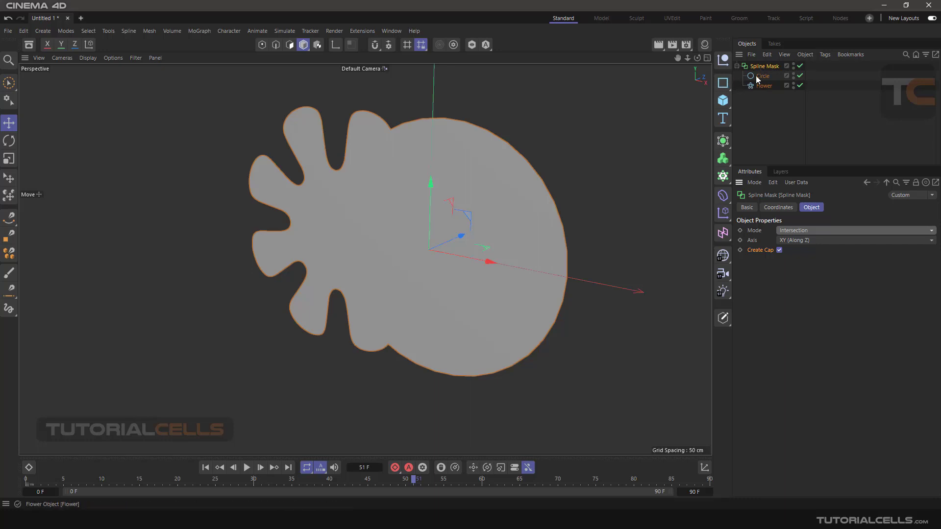
click(779, 250)
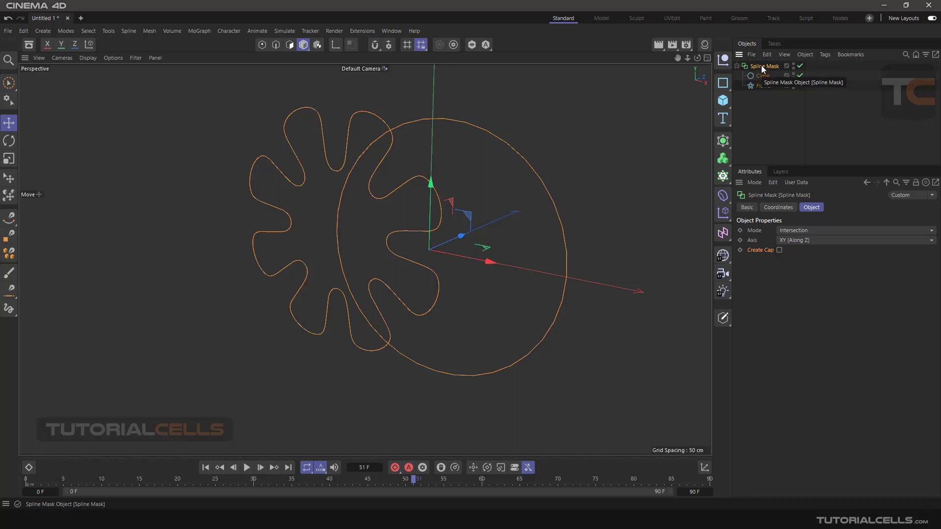
Set the Spline Mask's mode to Union.
click(804, 231)
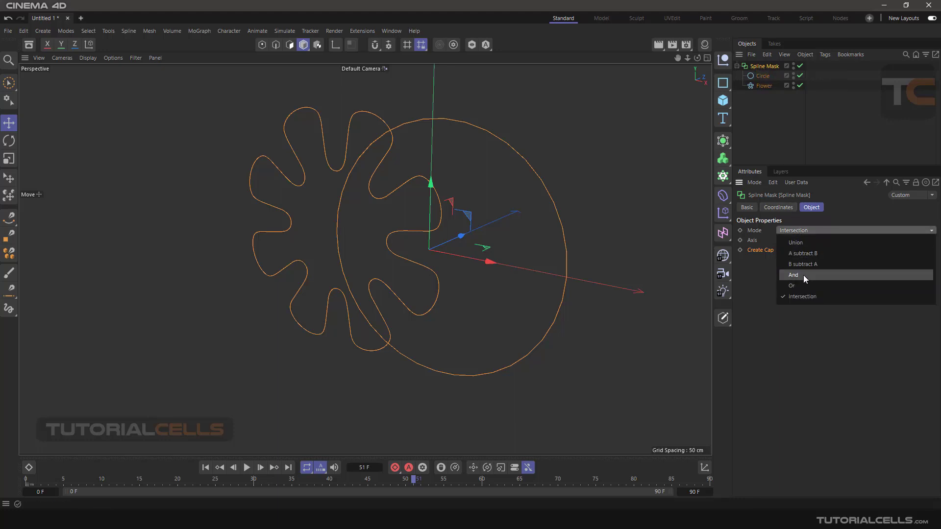
click(799, 243)
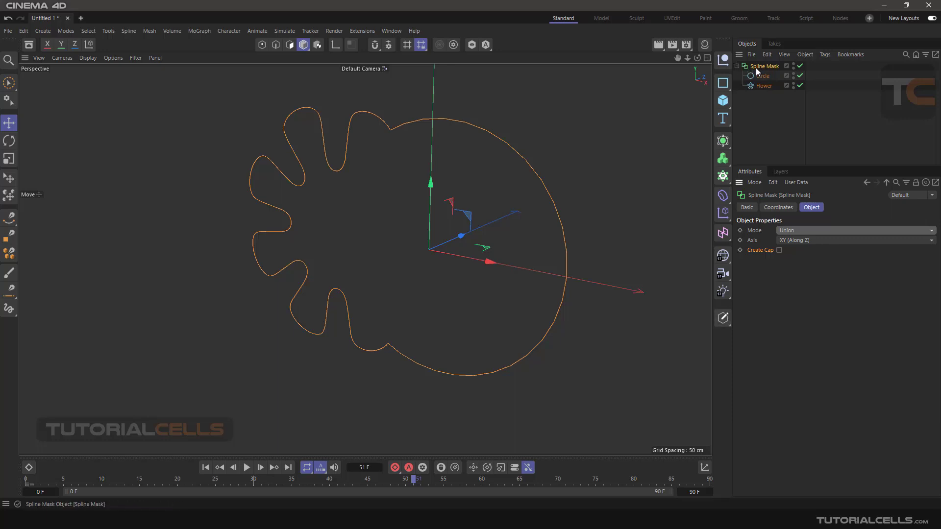
Convert the union result to an editable spline, select the upper junction point in Points mode, and undo the conversion.
click(723, 318)
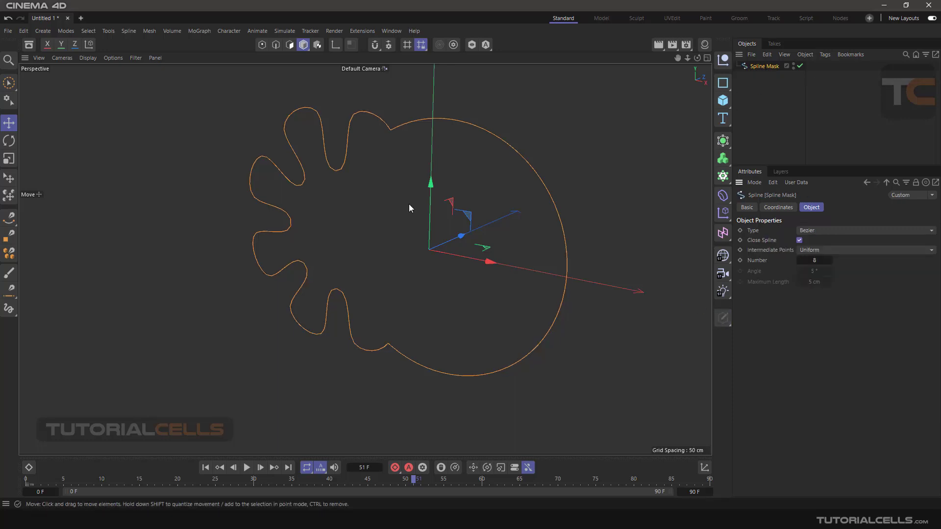
click(261, 45)
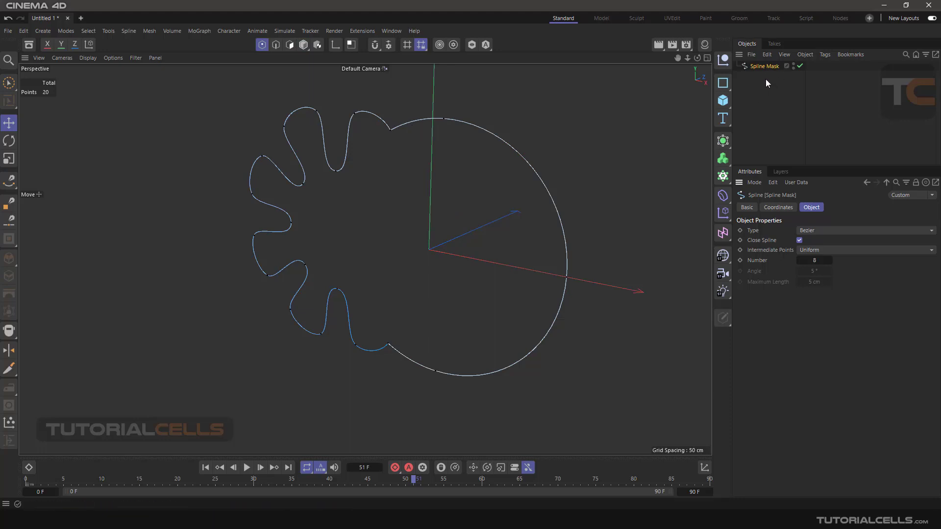
click(390, 130)
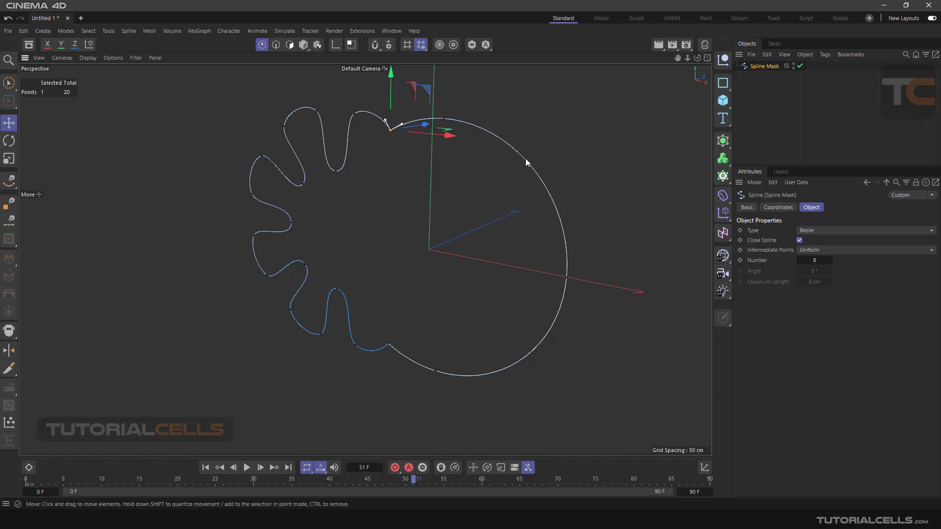
key(ctrl+z)
key(ctrl+z)
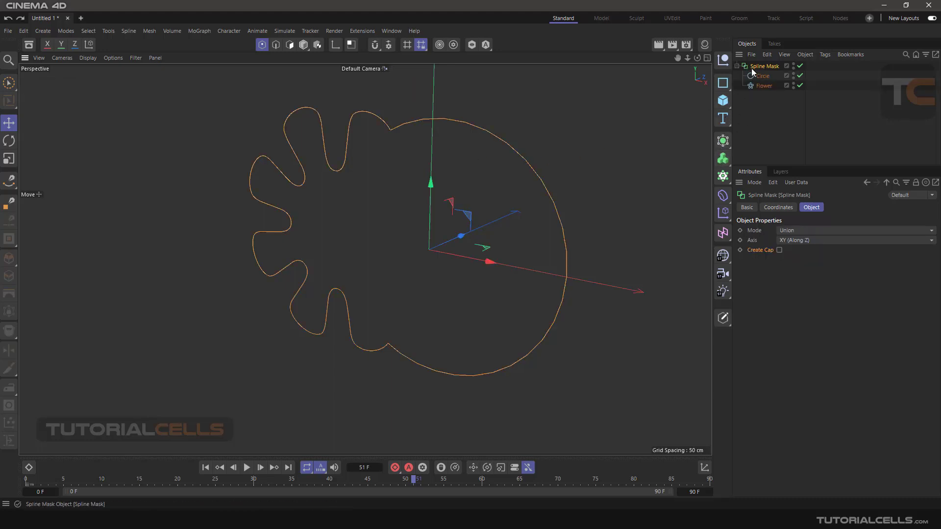
Add an Extrude generator and make the Spline Mask its child to turn the union outline into a solid.
click(725, 143)
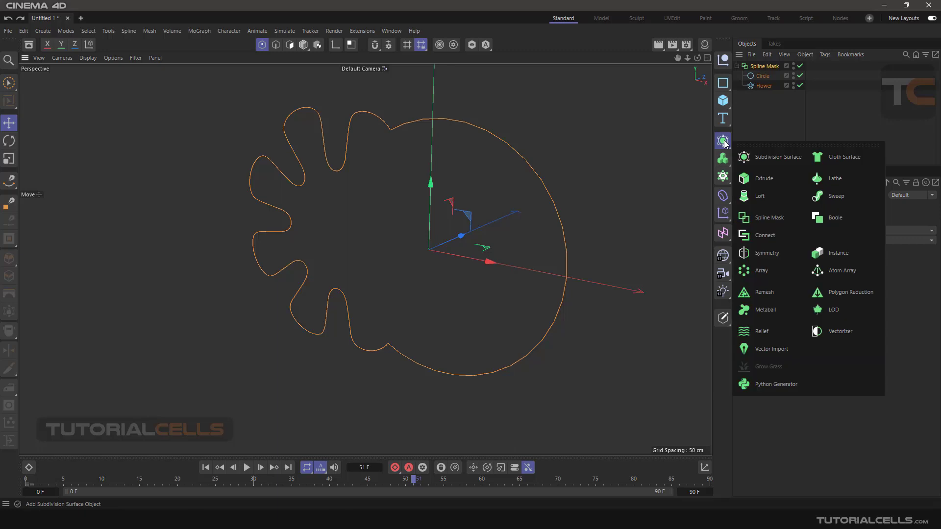
click(758, 178)
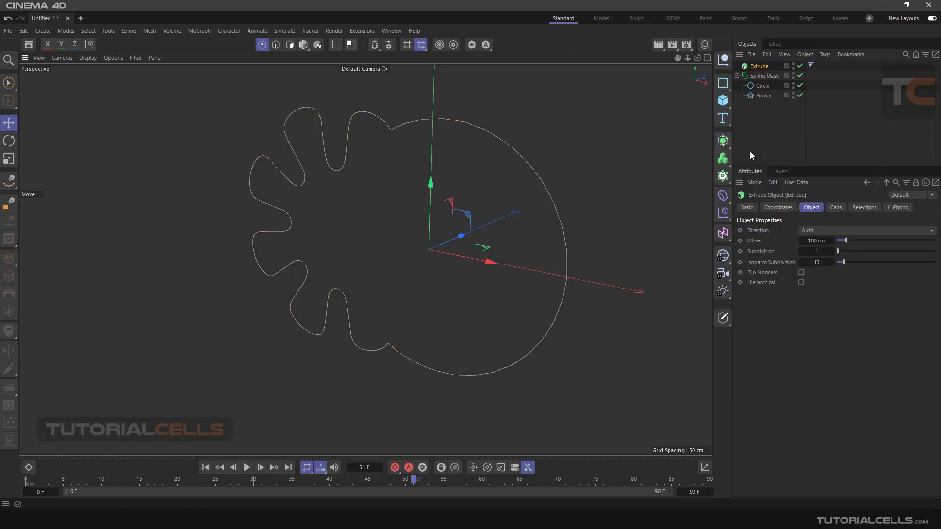
click(756, 77)
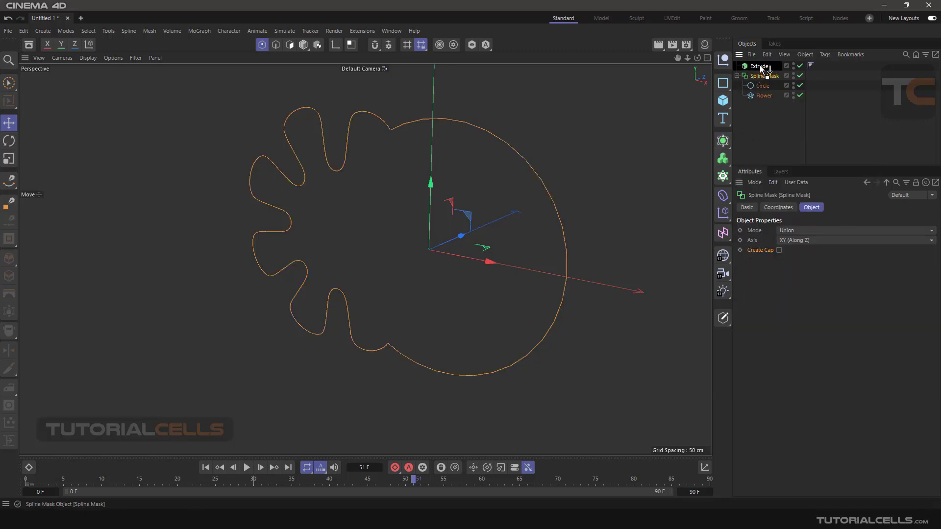
drag(762, 69, 763, 67)
alt+drag(557, 142, 658, 110)
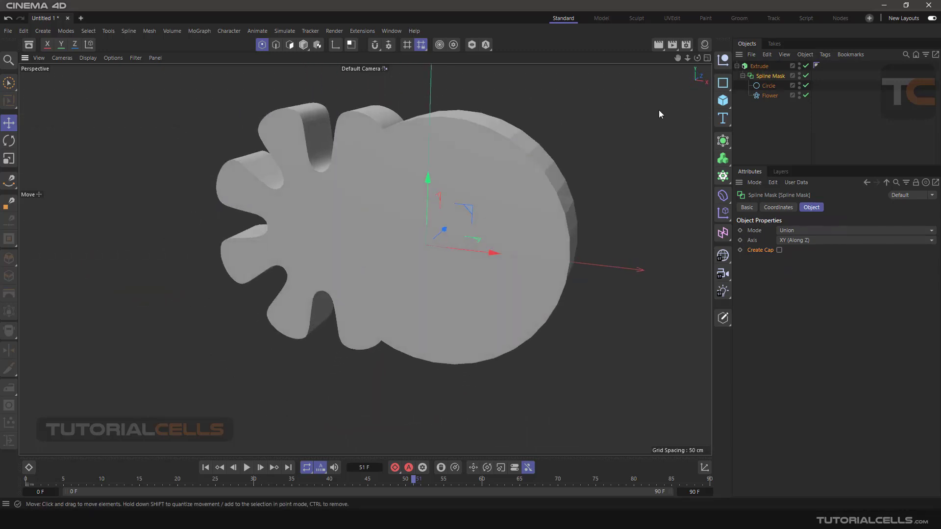
Set the flower's petals to 7.
click(768, 95)
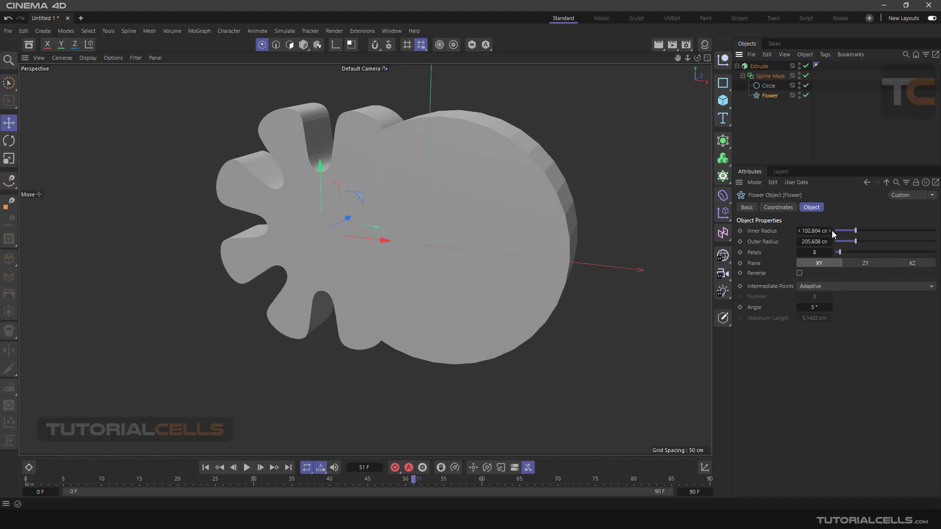
drag(836, 252, 839, 253)
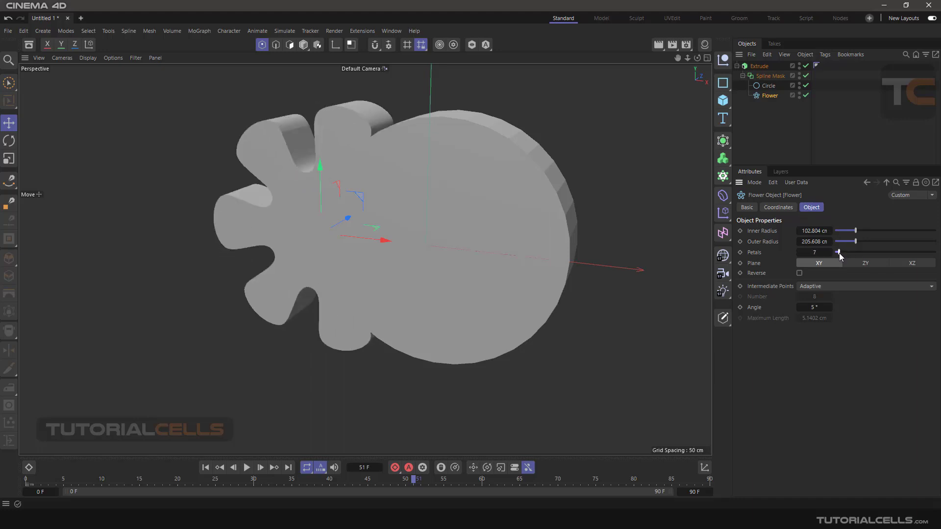
Take the Spline Mask out of the Extrude generator and delete the Extrude.
click(760, 76)
drag(760, 77, 761, 120)
click(761, 68)
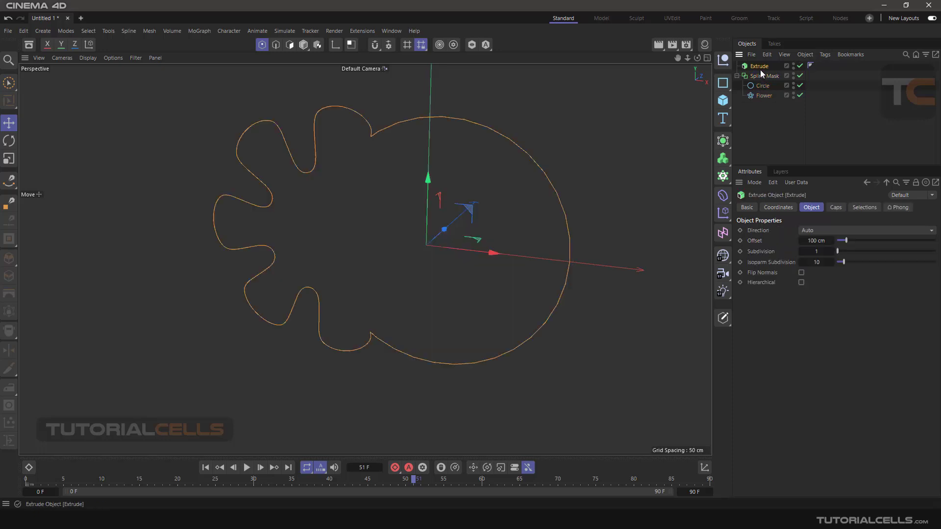
key(Delete)
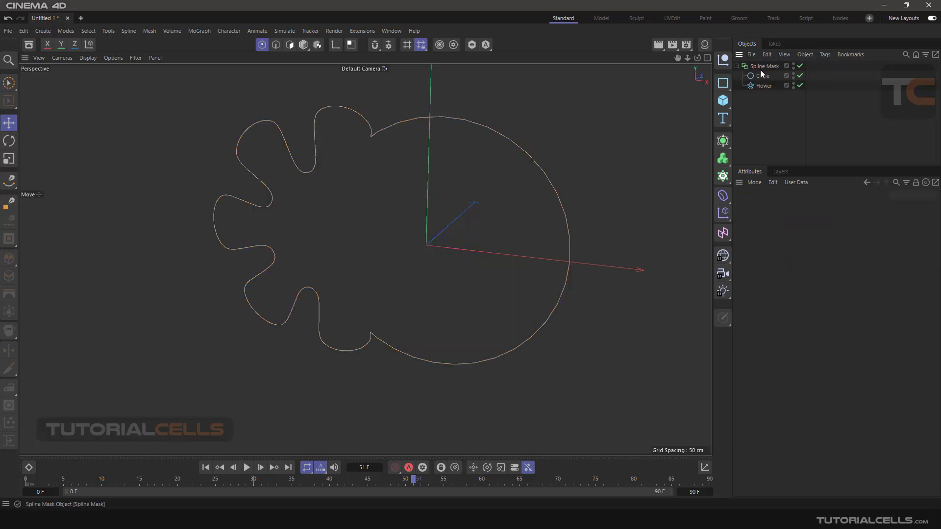
Set the Spline Mask's mode to Intersection and convert it to an editable spline.
click(761, 65)
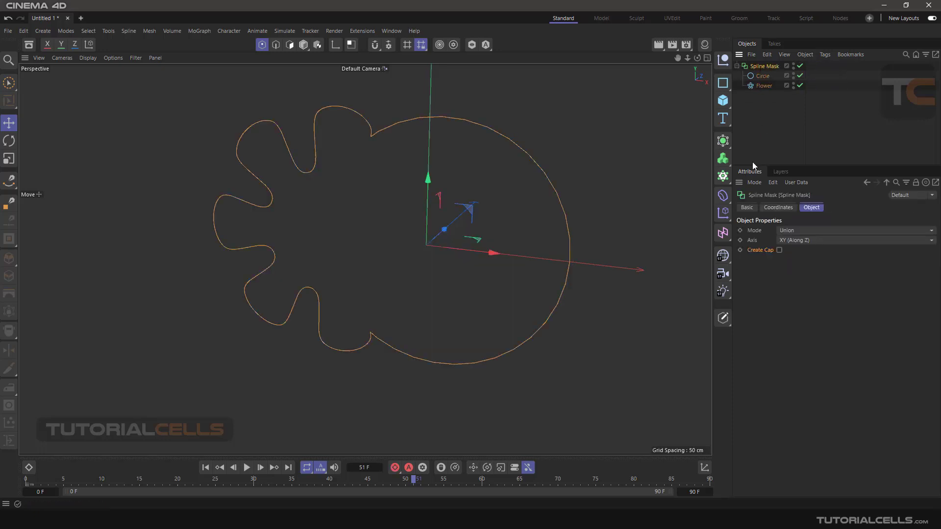
click(790, 232)
click(793, 297)
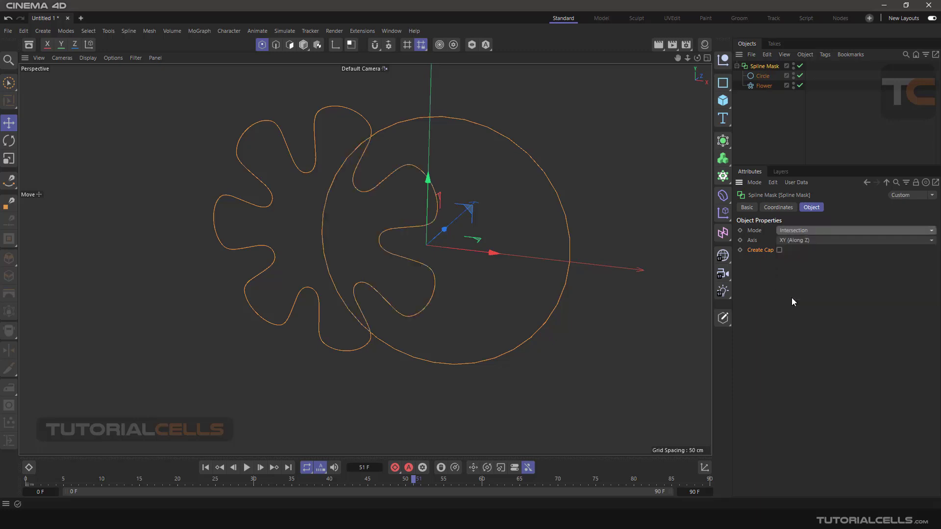
mouse_move(417, 174)
alt+mouse_down()
mouse_move(368, 172)
mouse_move(399, 169)
alt+mouse_up()
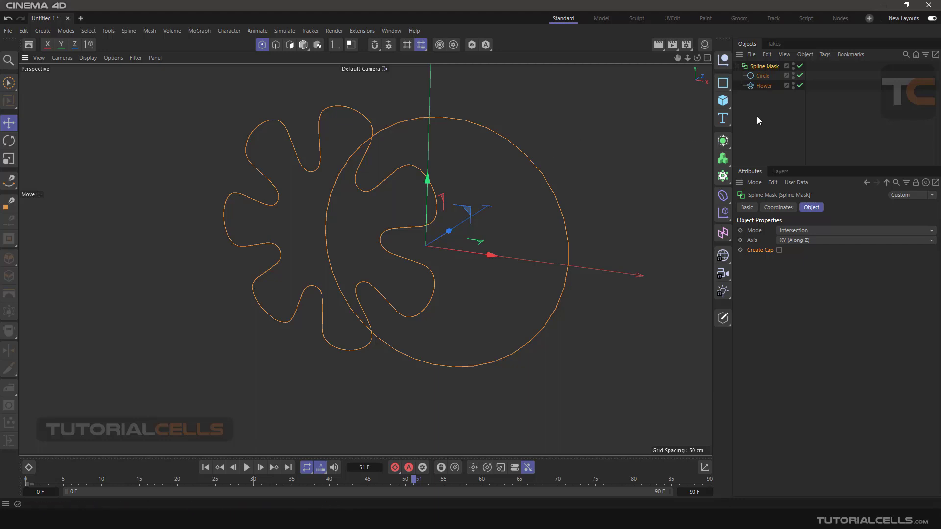
click(723, 318)
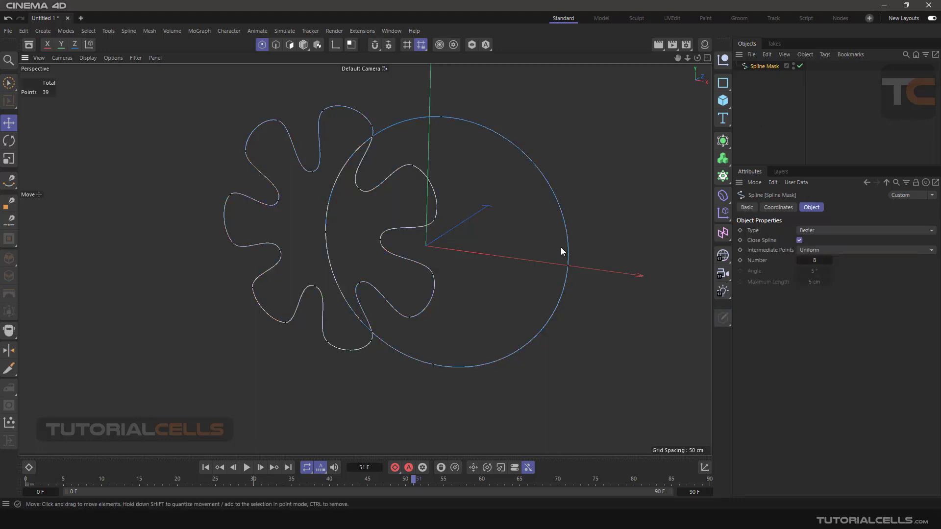
Select all points connected to the circle's outer point and move that segment back along the Z axis.
click(567, 266)
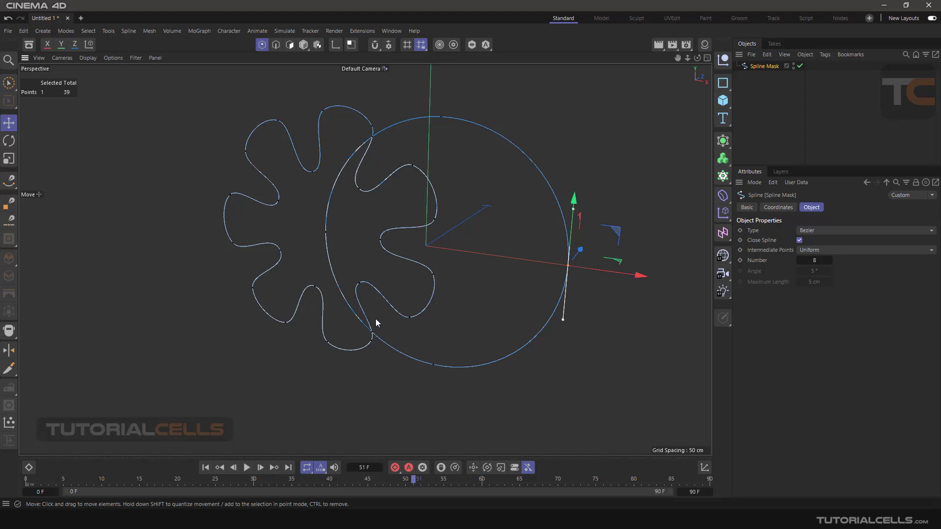
right_click(173, 116)
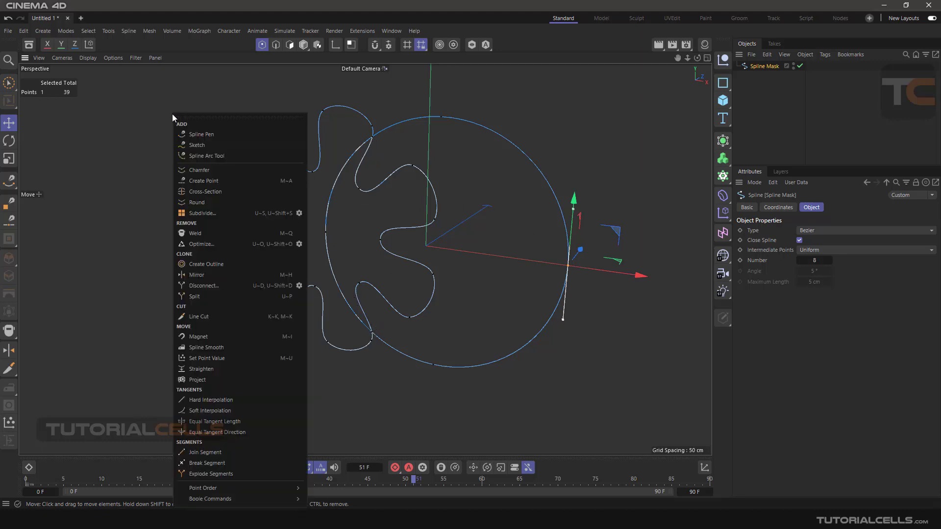
click(93, 30)
click(89, 31)
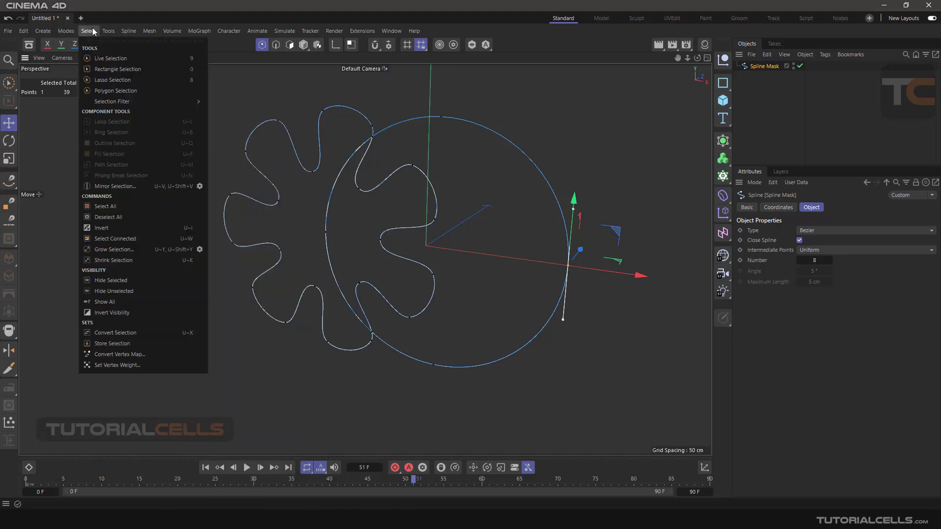
click(115, 238)
alt+drag(499, 270, 486, 274)
drag(487, 237, 542, 187)
Select all connected points of the overlap segment, move it forward along the Z axis, and clear the point selection.
alt+drag(333, 205, 370, 187)
click(357, 190)
click(92, 34)
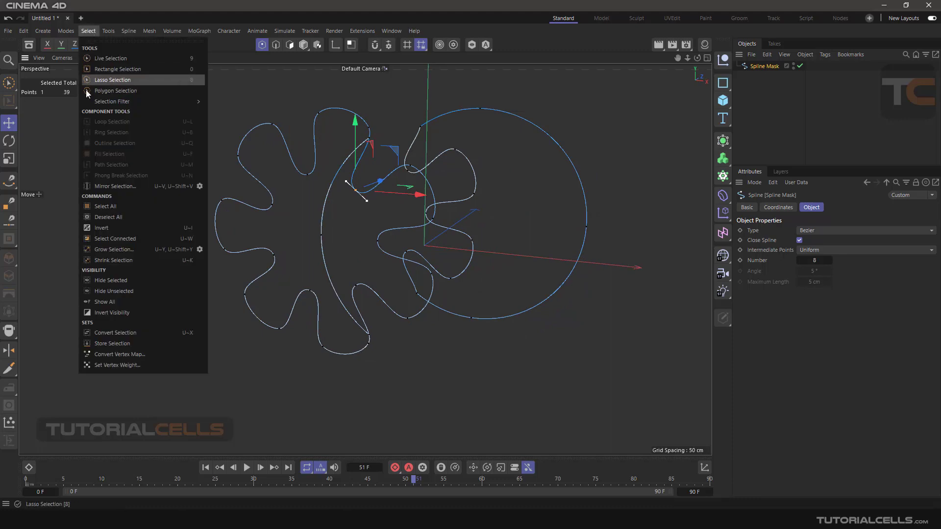
click(134, 239)
alt+drag(338, 227, 330, 245)
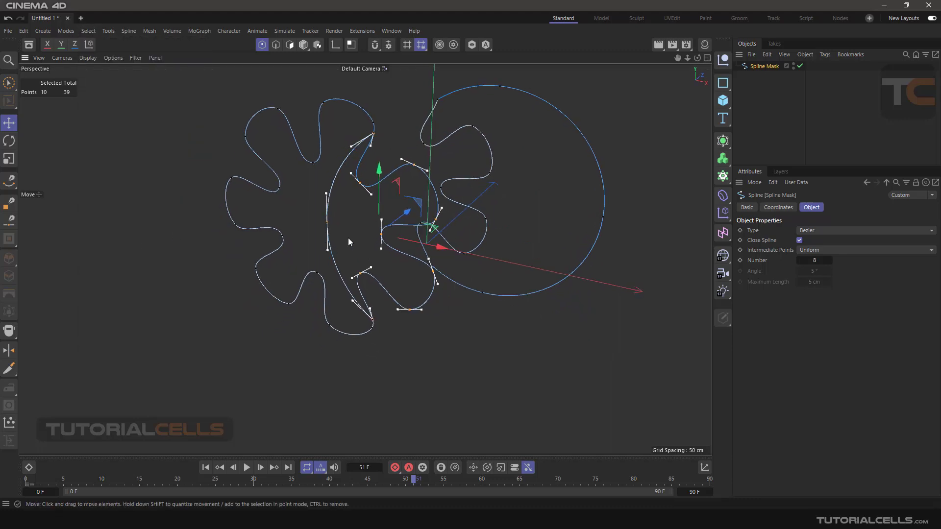
alt+drag(407, 216, 312, 150)
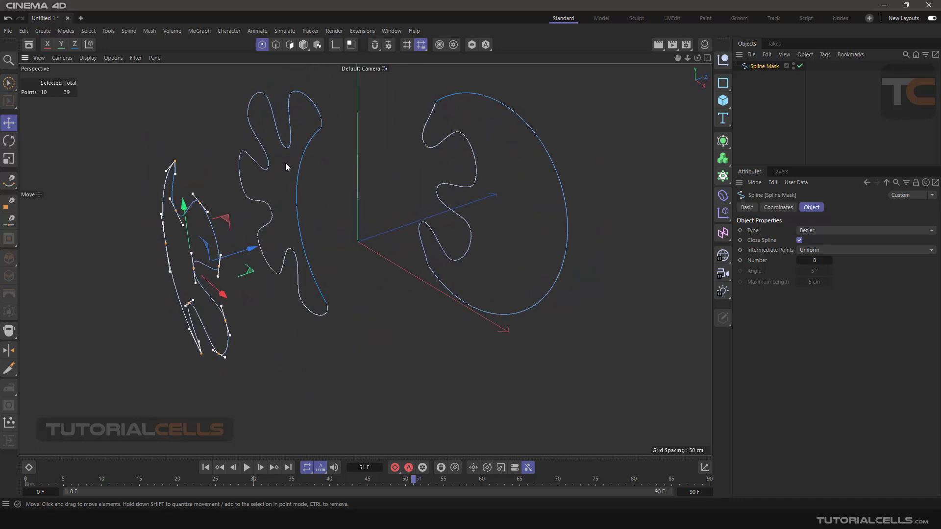
alt+drag(478, 163, 407, 235)
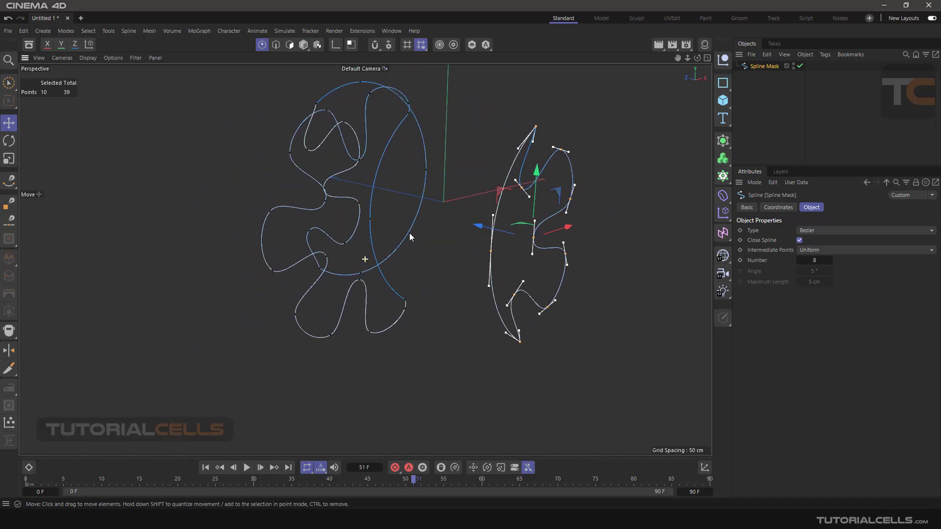
click(613, 197)
alt+drag(612, 197, 489, 210)
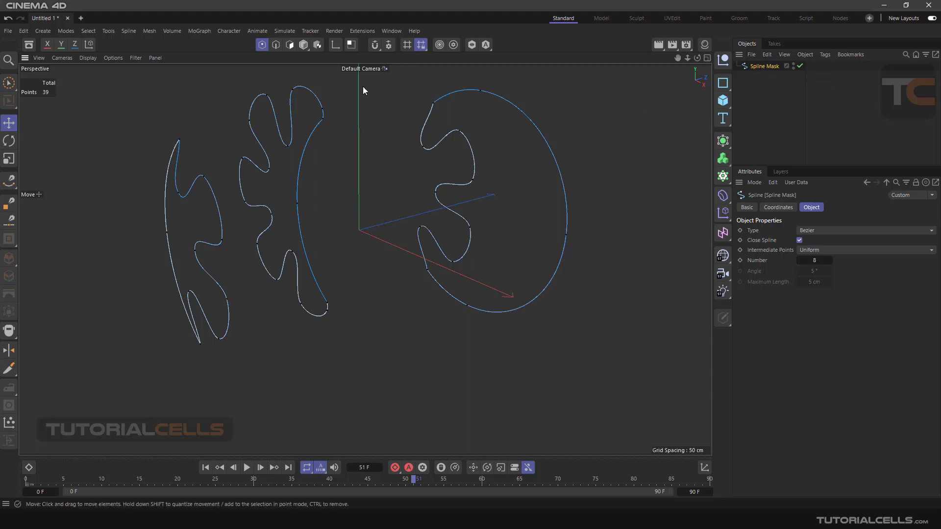
Return to Model mode and delete the separated spline object.
click(303, 44)
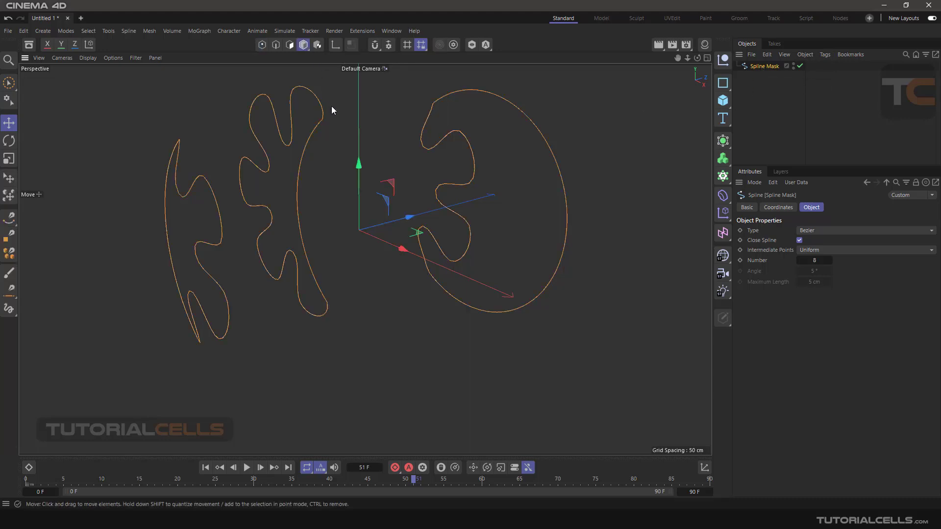
key(Delete)
alt+drag(331, 106, 465, 230)
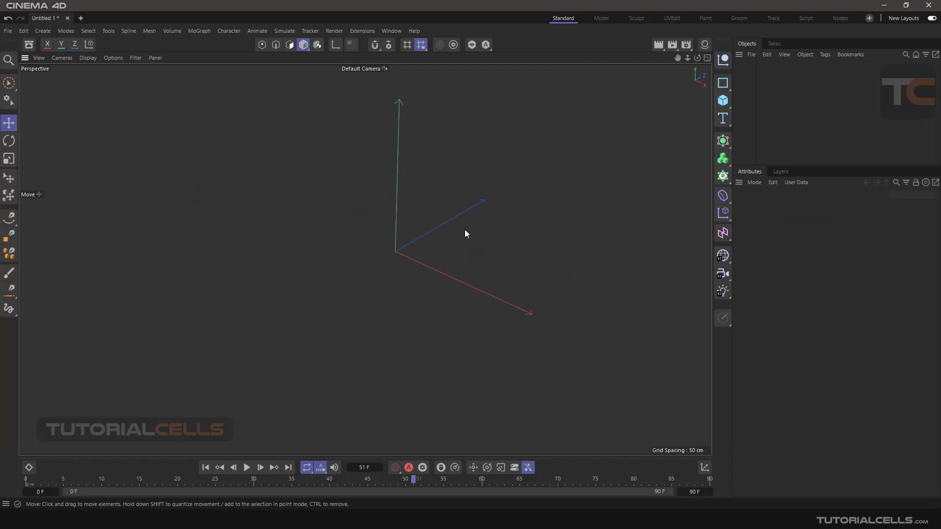
Create a circle spline with a 200 cm radius and place an overlapping copy beside it along the X axis.
click(722, 88)
click(817, 99)
alt+drag(526, 221, 371, 217)
mouse_move(439, 219)
alt+mouse_down()
mouse_move(361, 210)
mouse_move(413, 205)
mouse_move(451, 226)
alt+mouse_up()
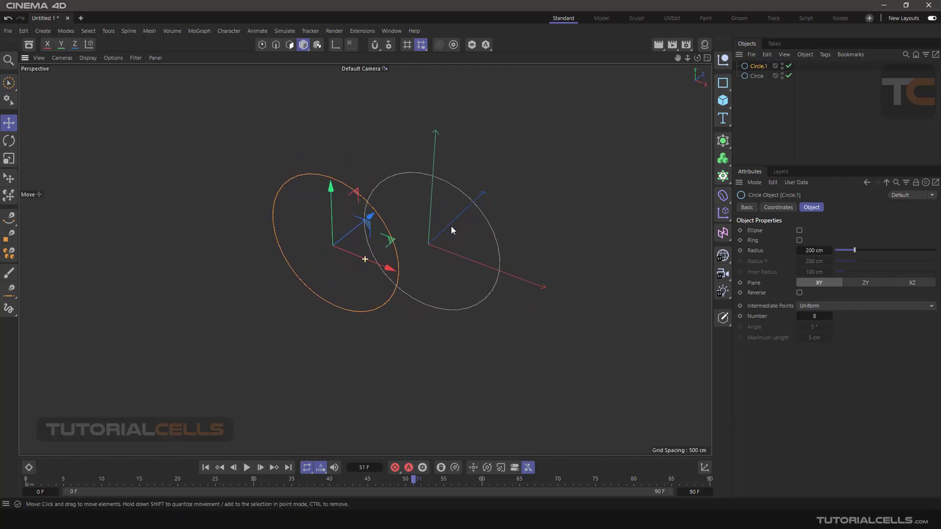
Add a Spline Mask generator and make both circles its children.
click(723, 140)
click(776, 198)
drag(765, 120, 763, 67)
alt+drag(616, 143, 550, 155)
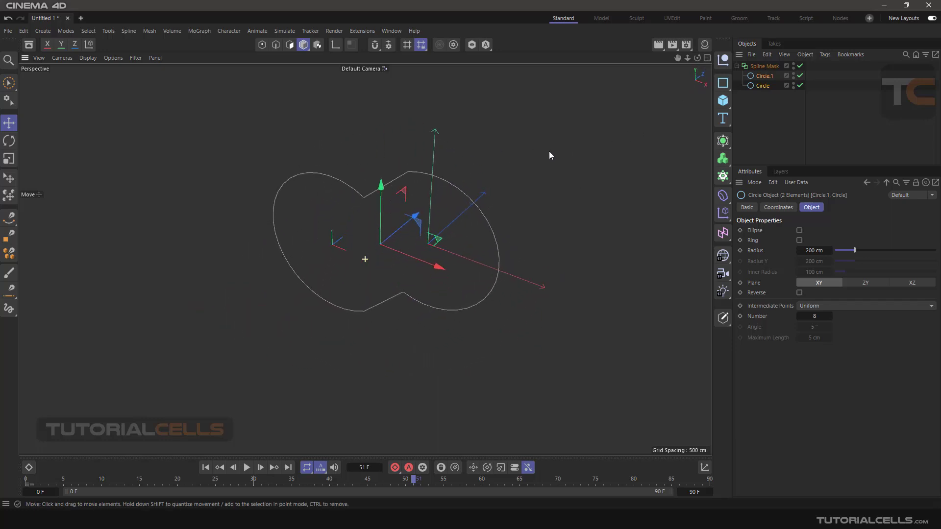
Set the mode of the Spline Mask holding the two circles to Union and highlight its Axis setting.
click(763, 65)
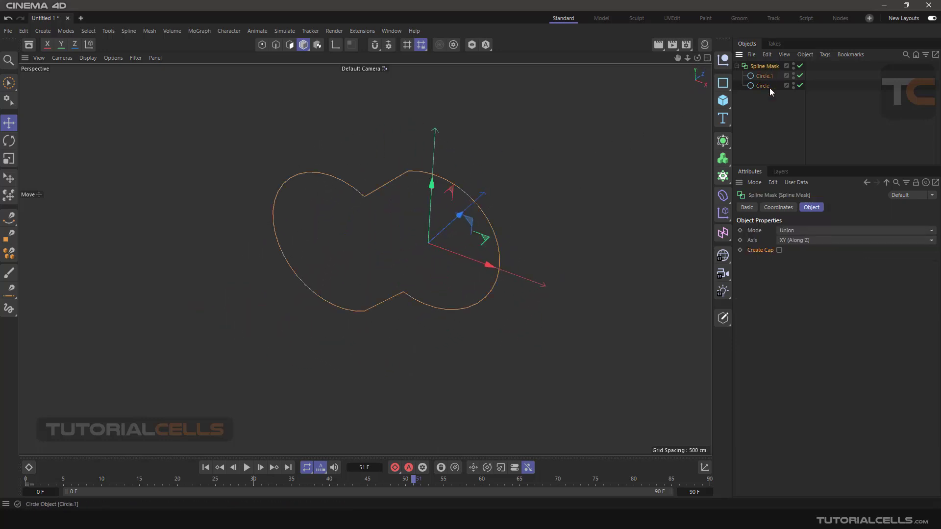
click(788, 231)
click(793, 243)
alt+drag(411, 199, 393, 228)
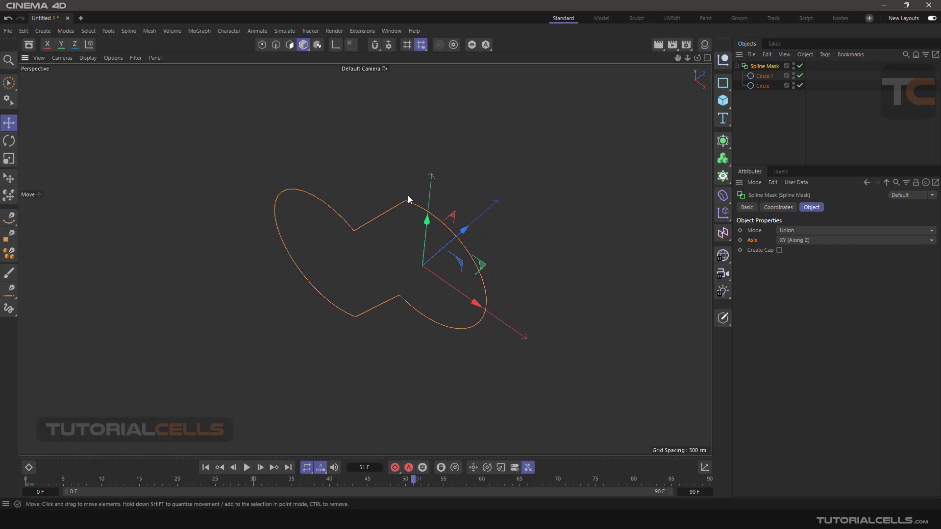
Tilt both circle splines inside the Spline Mask about their X axes with the Rotate tool.
middle_click(427, 199)
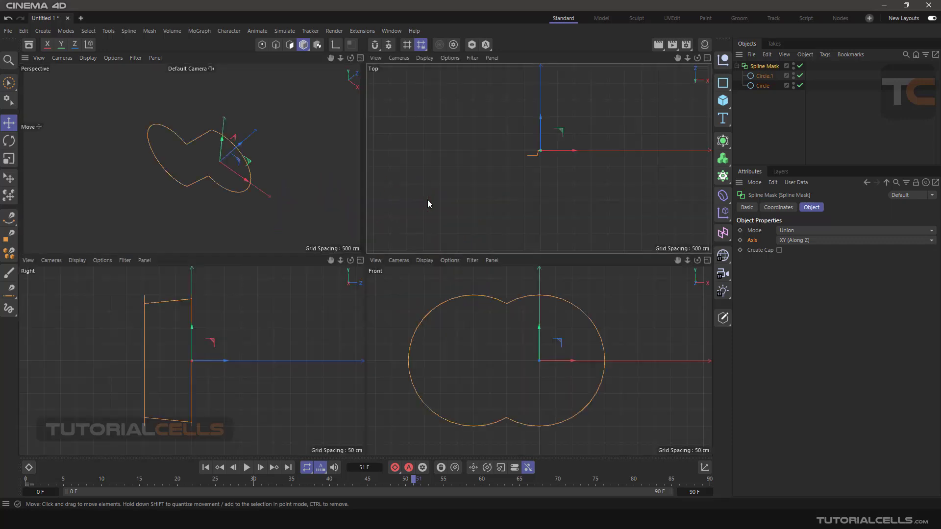
middle_click(528, 172)
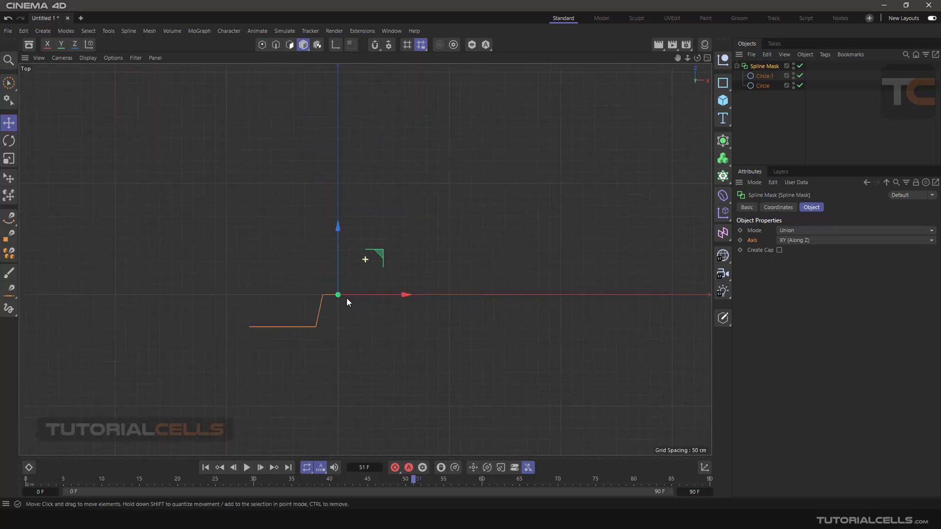
middle_click(314, 230)
middle_click(252, 168)
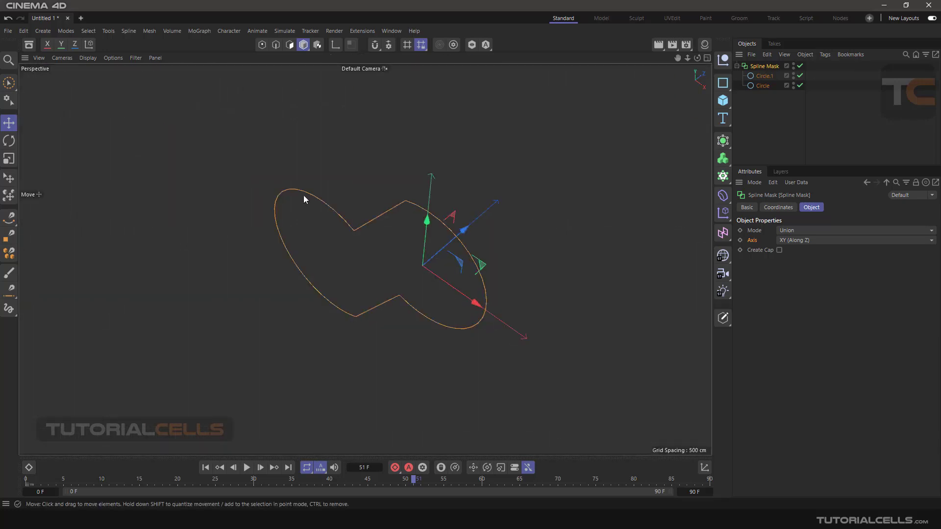
click(761, 86)
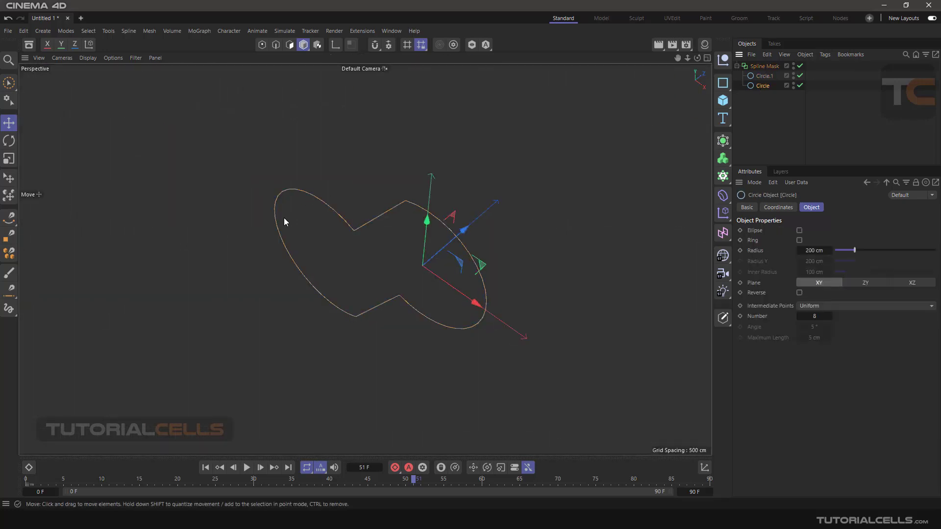
click(9, 142)
drag(401, 267, 419, 252)
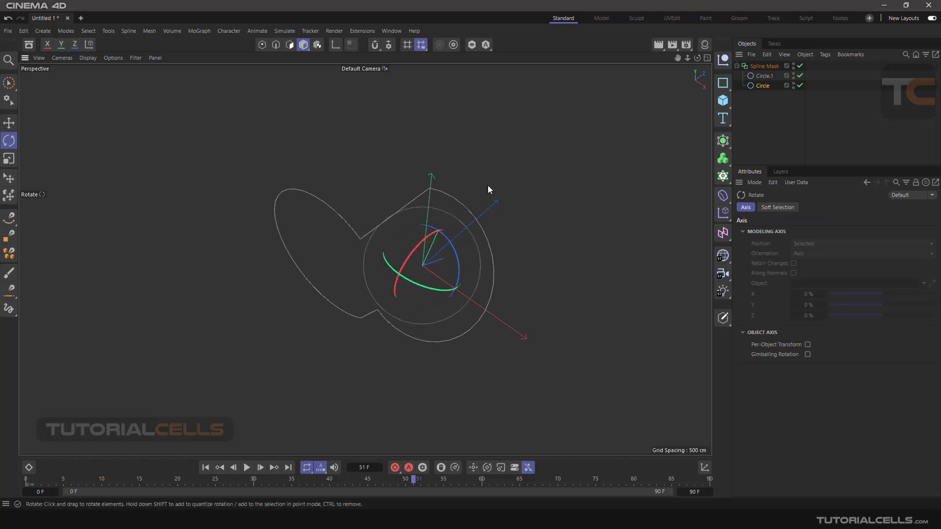
click(764, 76)
Set the Spline Mask's Axis to XZ (Along Y) and view the tilted circles from the top.
middle_click(332, 237)
middle_click(470, 216)
scroll(361, 314, up, 8)
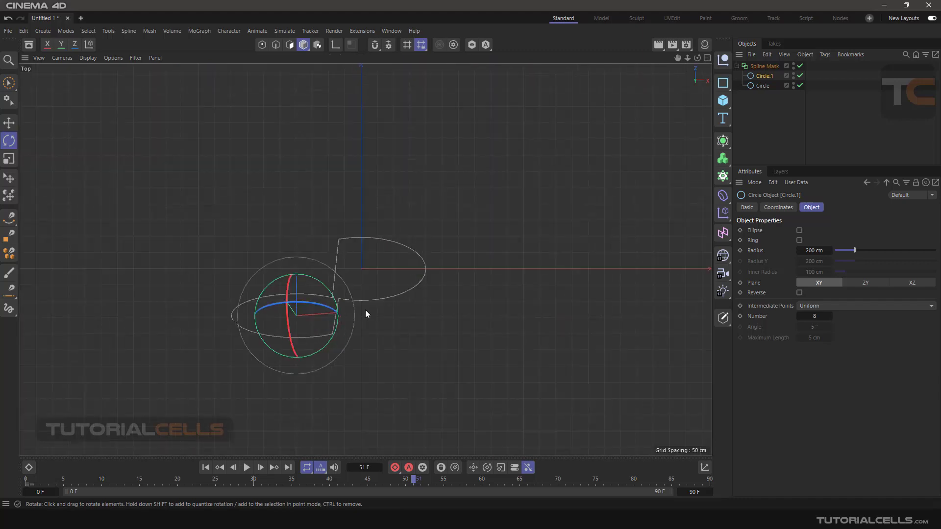
click(767, 67)
click(795, 241)
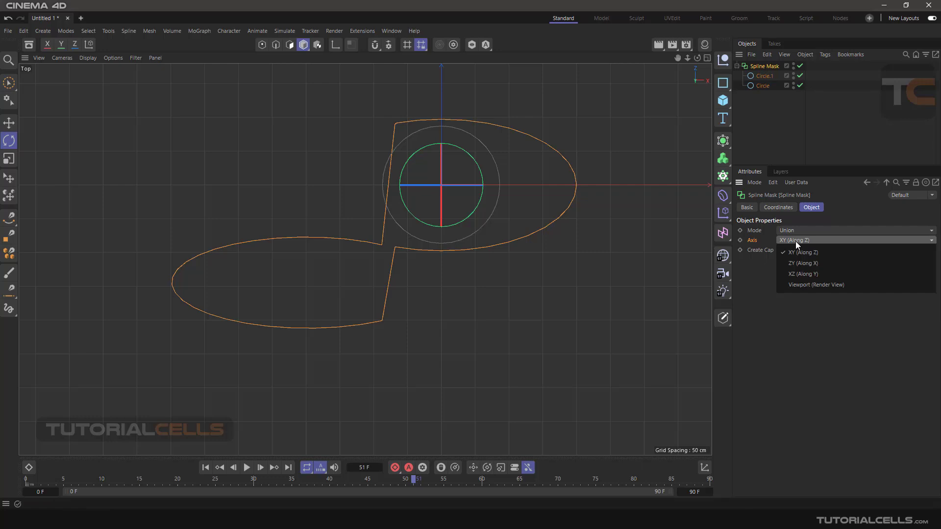
click(801, 273)
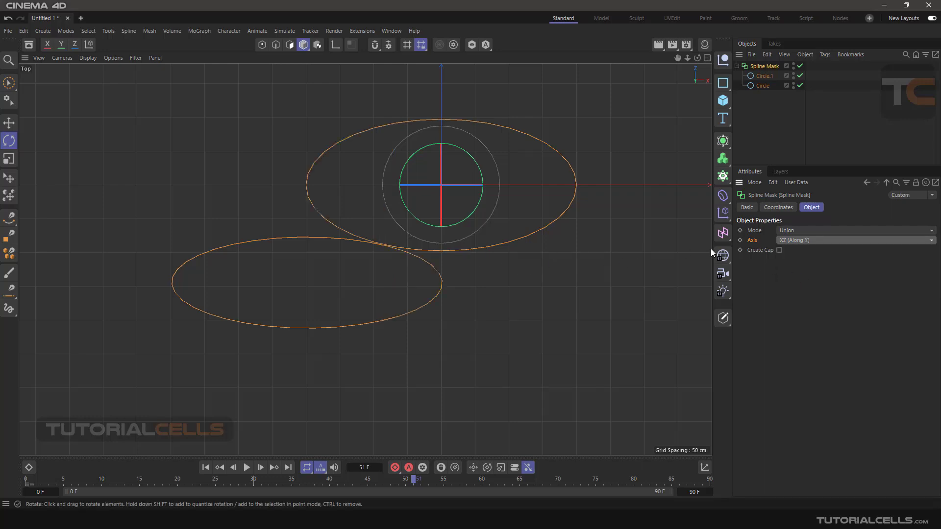
Set the Spline Mask's Axis to ZY (Along X) and inspect the circles in the Perspective view.
click(812, 240)
click(813, 264)
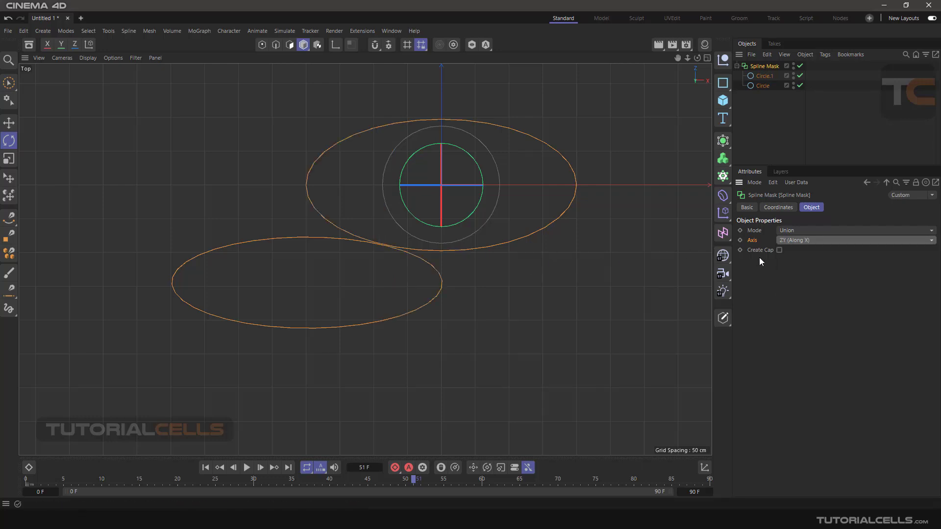
middle_click(422, 267)
key(F1)
alt+drag(398, 237, 405, 210)
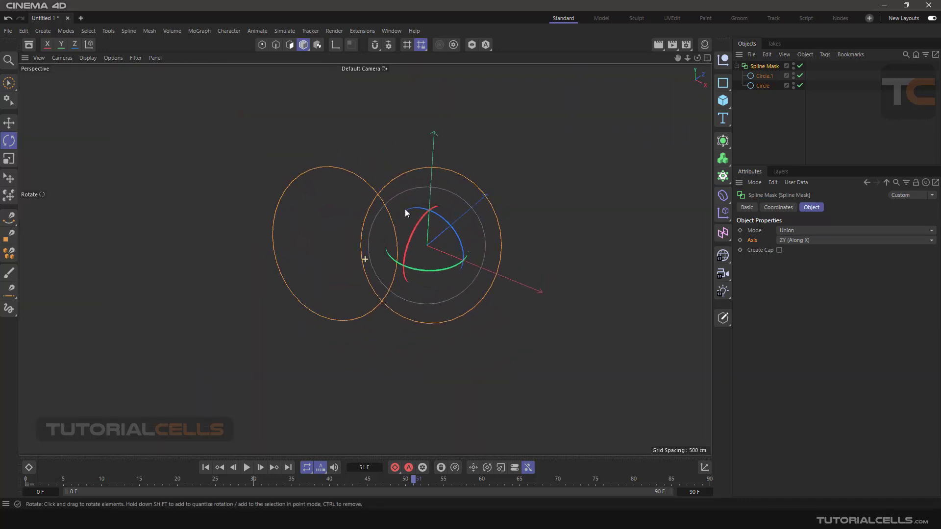
Set the Spline Mask's Axis to Viewport (Render View) and view the union from different camera angles.
click(800, 240)
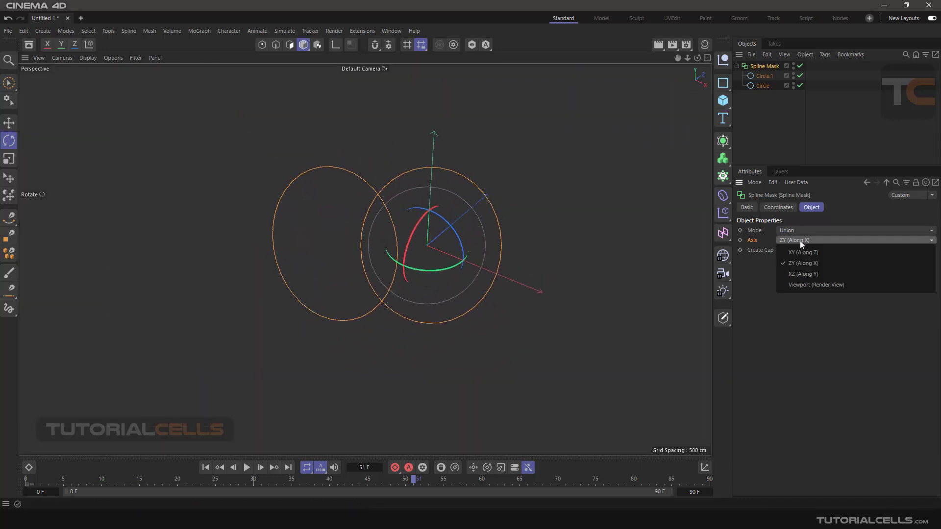
click(804, 284)
alt+drag(365, 259, 488, 247)
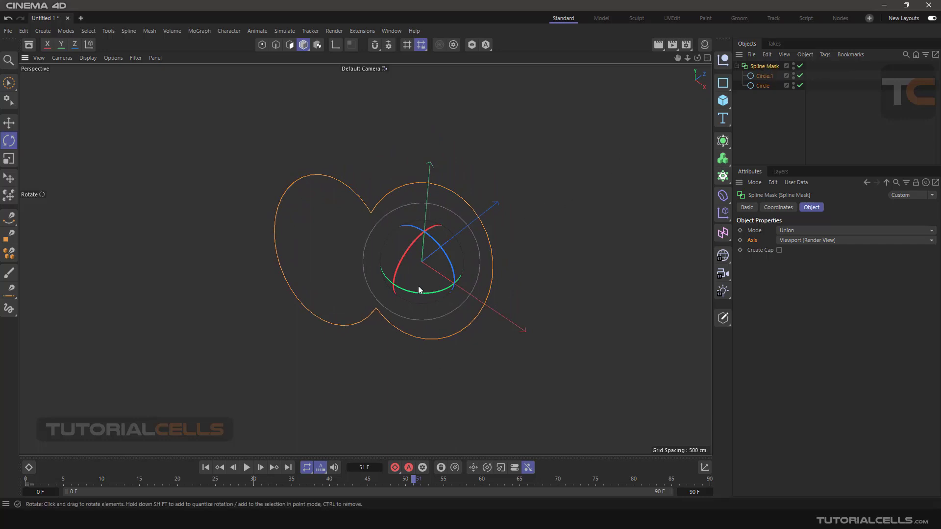
alt+drag(363, 228, 524, 247)
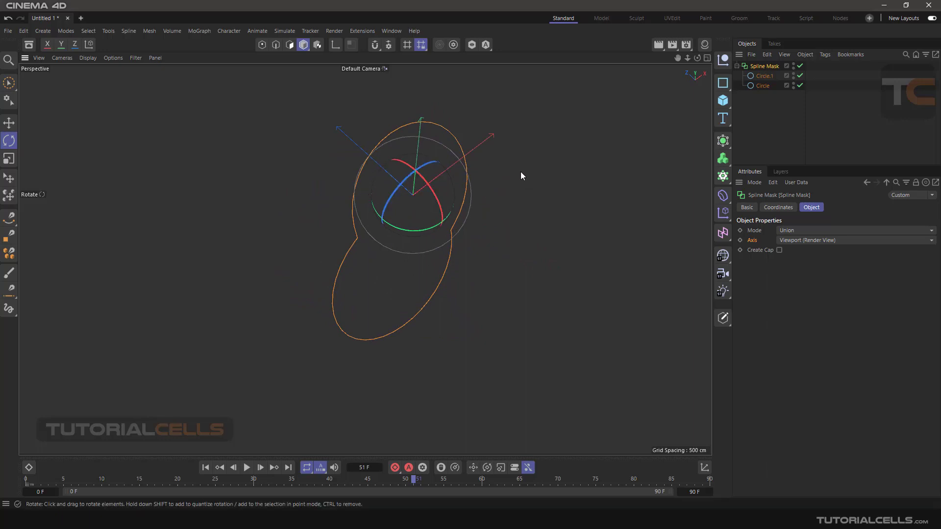
Make the Spline Mask editable, view the resulting spline from another angle, and undo the conversion.
key(c)
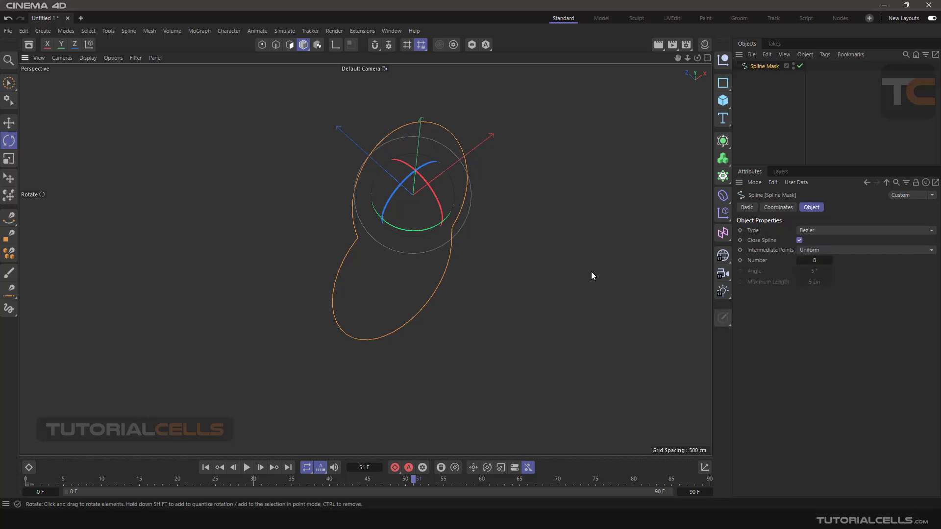
click(591, 271)
alt+drag(508, 234, 446, 182)
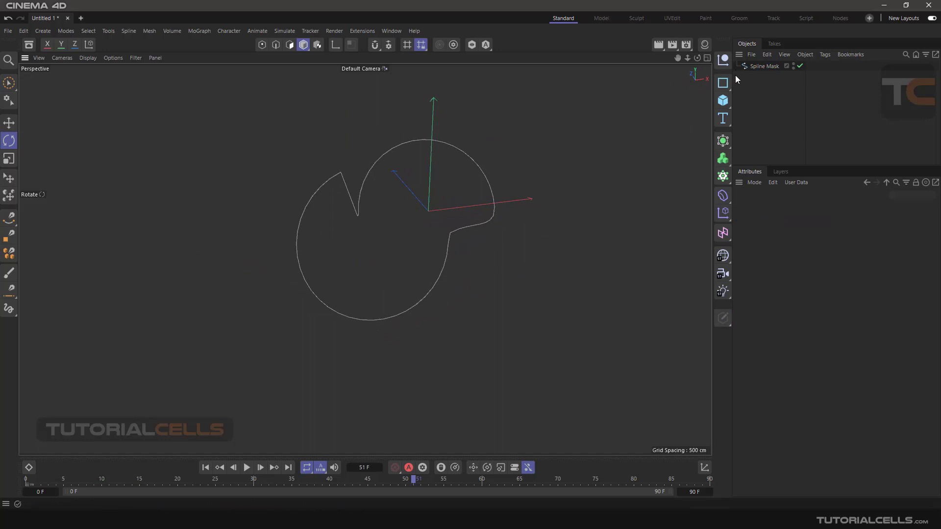
key(ctrl+z)
key(ctrl+z)
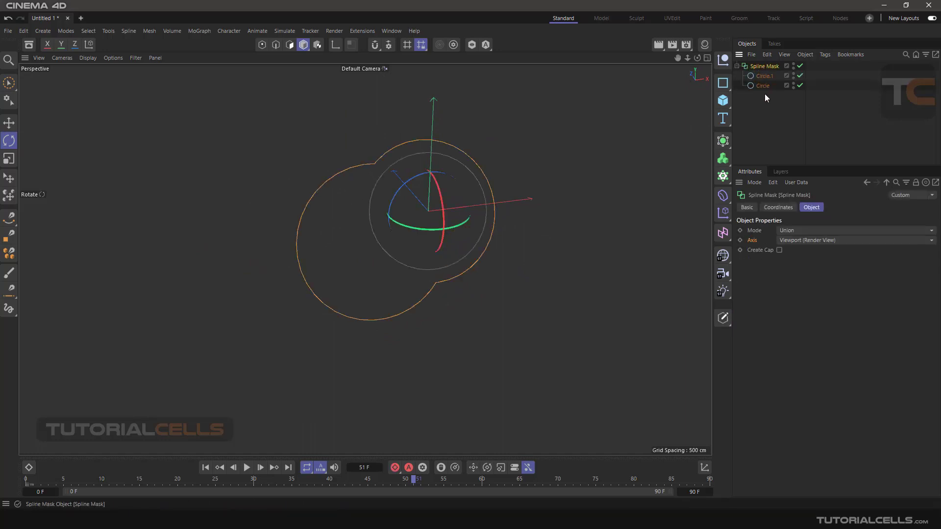
Set the Spline Mask's Axis to XY (Along Z) and examine the union from another angle.
click(799, 239)
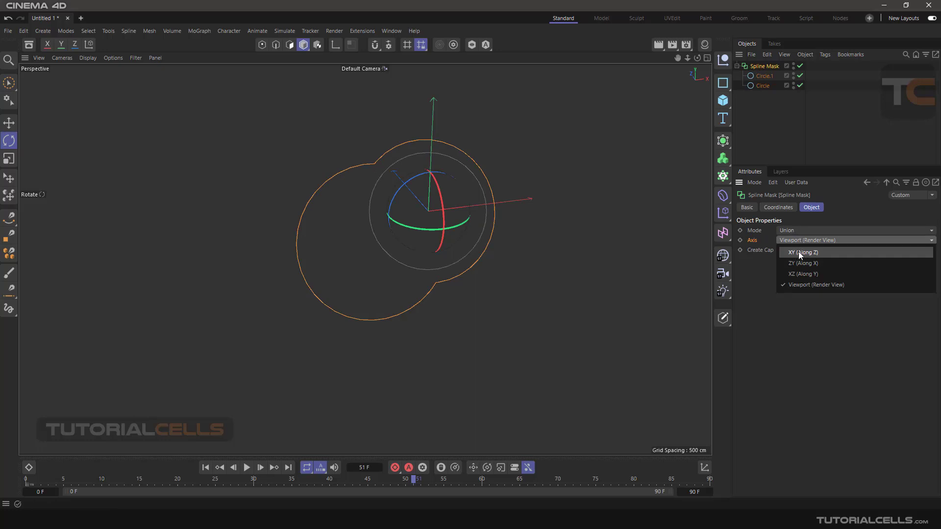
click(806, 252)
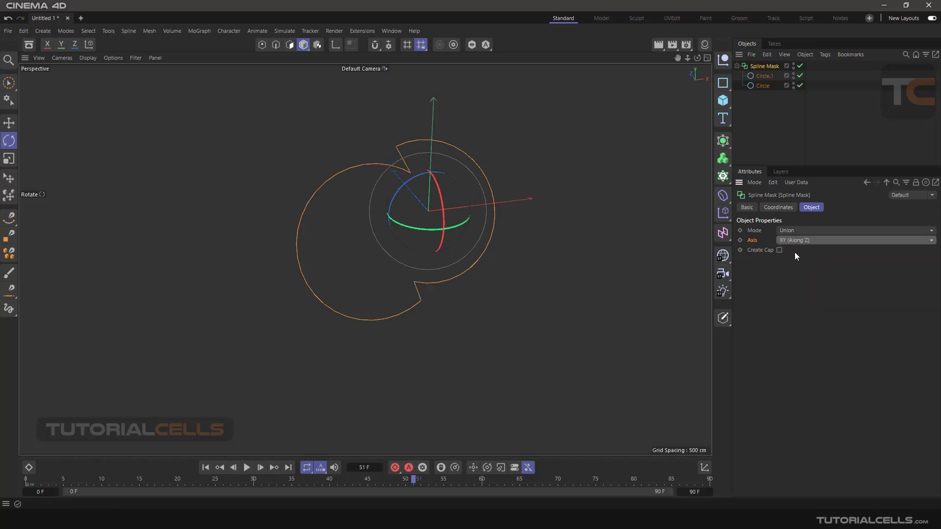
alt+drag(496, 192, 438, 202)
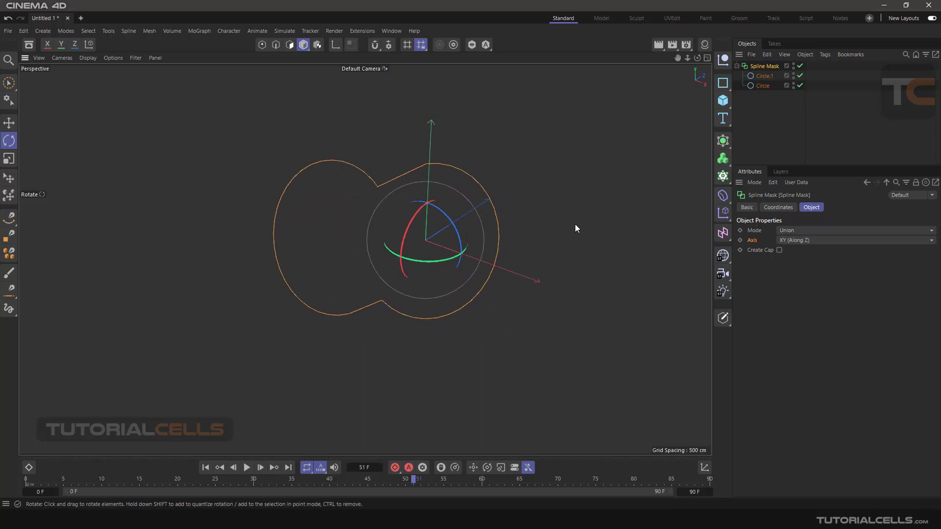